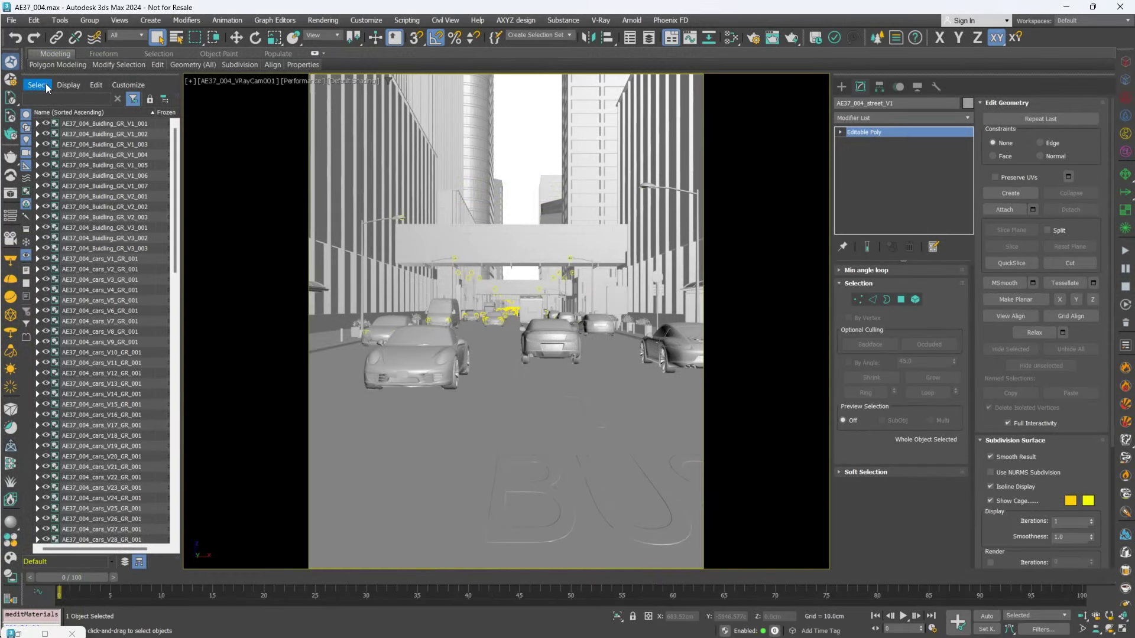
# Start a live link to Chaos Vantage and enable improved desktop responsiveness in interactive mode in its preferences
pyautogui.click(10, 68)
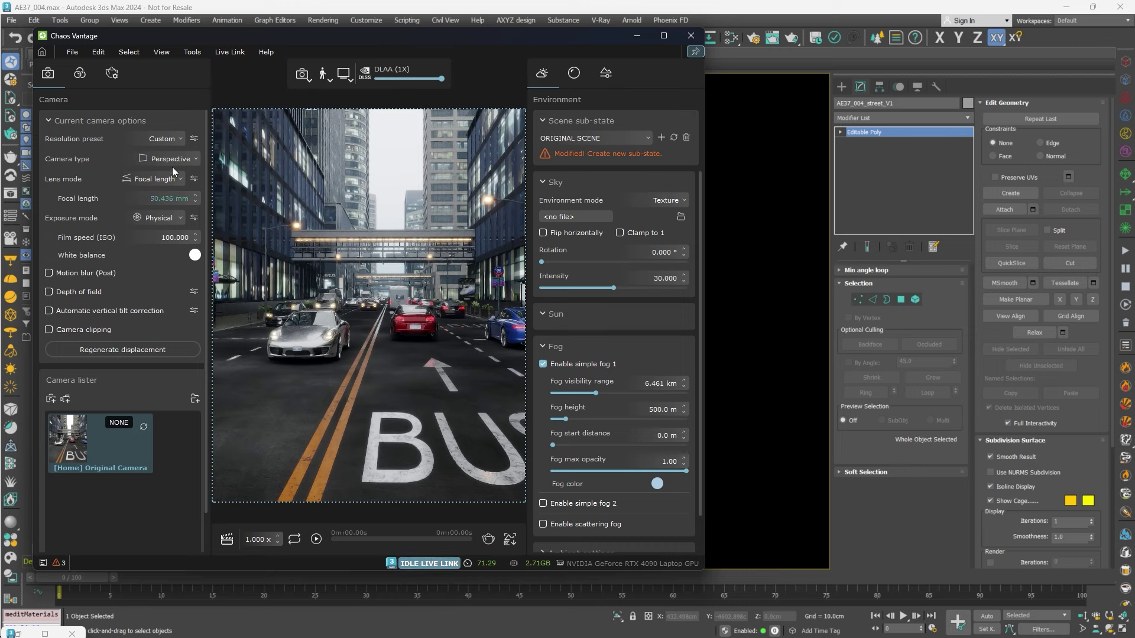
pyautogui.click(87, 53)
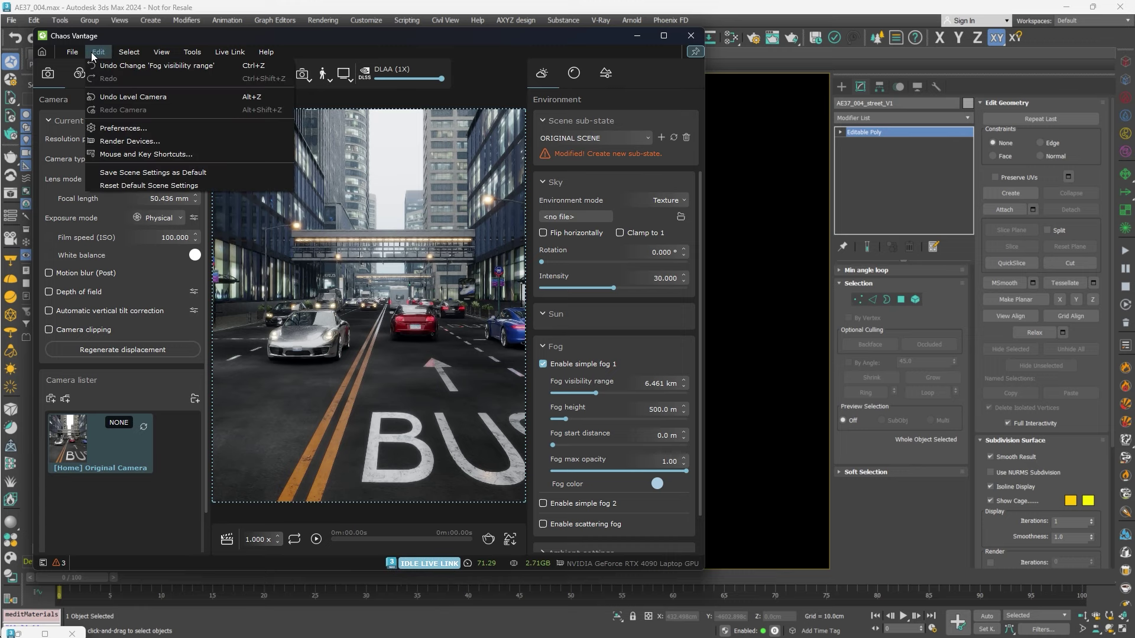
pyautogui.click(123, 123)
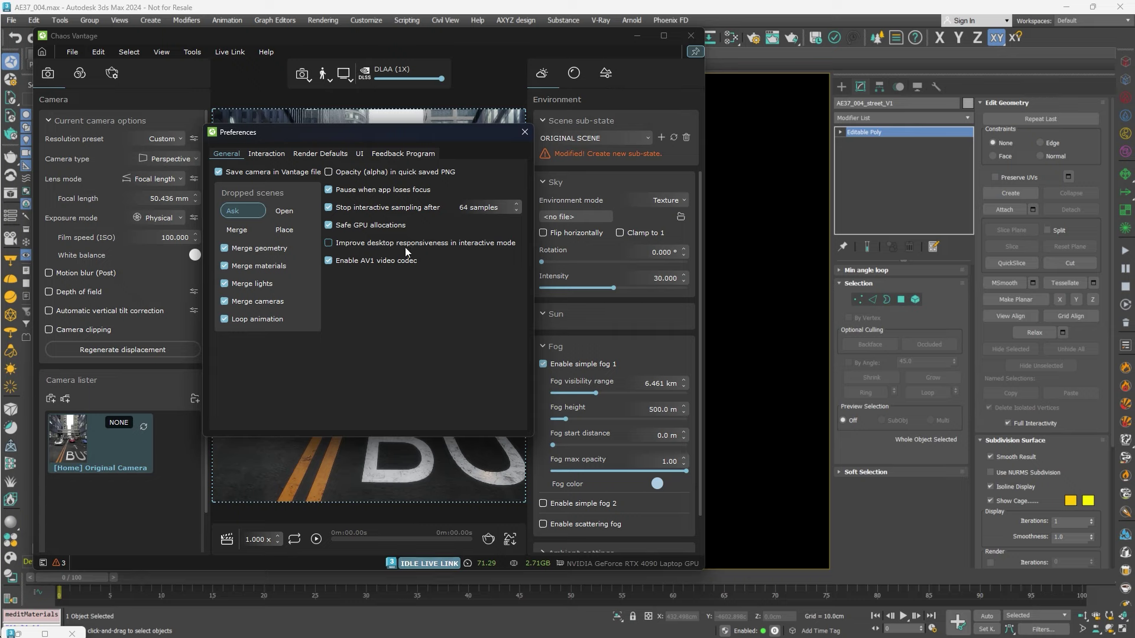
pyautogui.moveTo(454, 253)
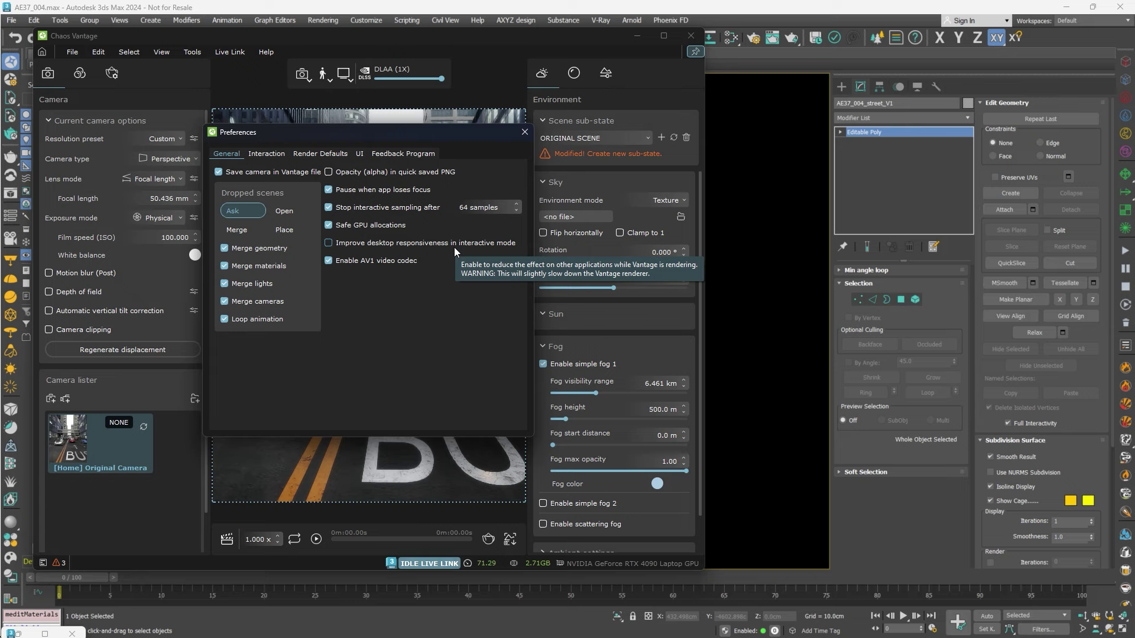
pyautogui.click(454, 247)
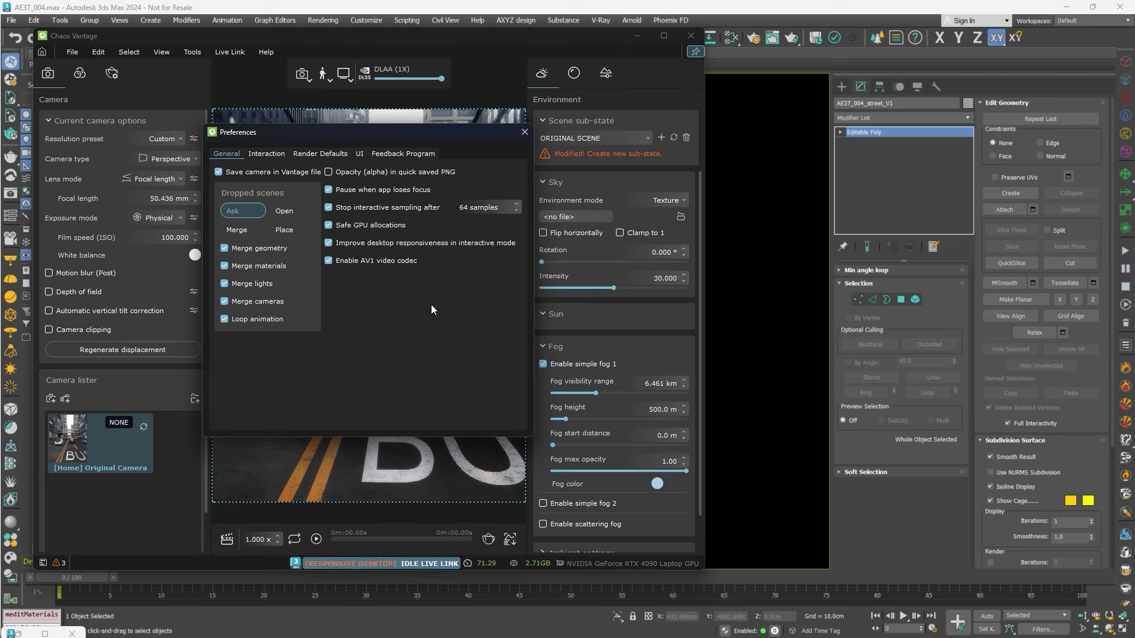
pyautogui.click(524, 131)
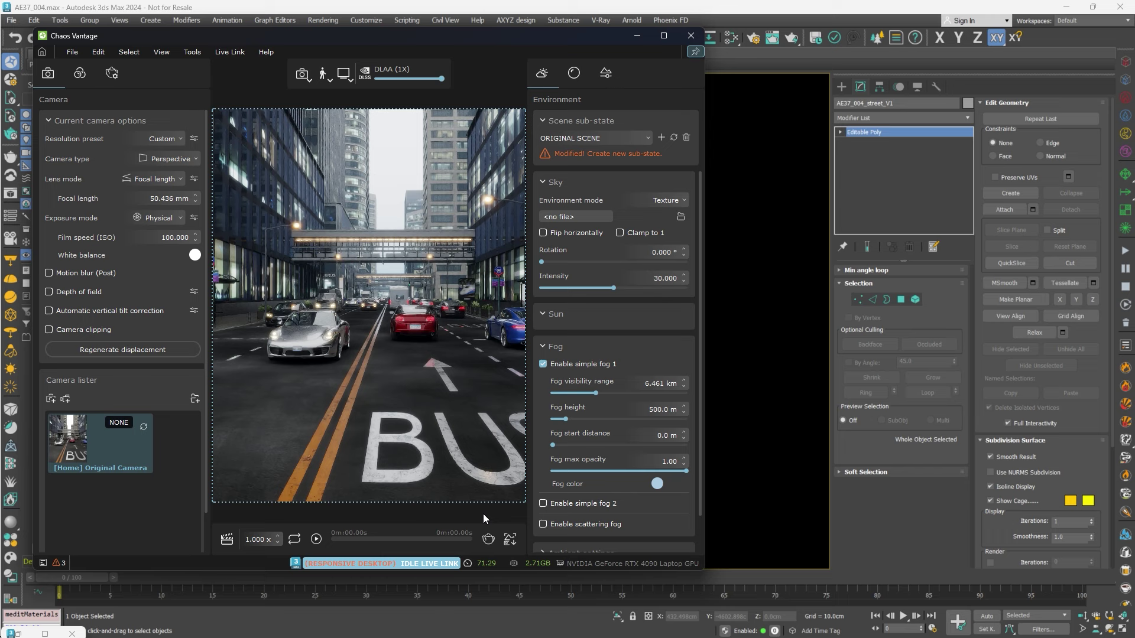
# Examine the Keep Desktop Responsive option in the render setup, leaving the render unstarted
pyautogui.click(488, 539)
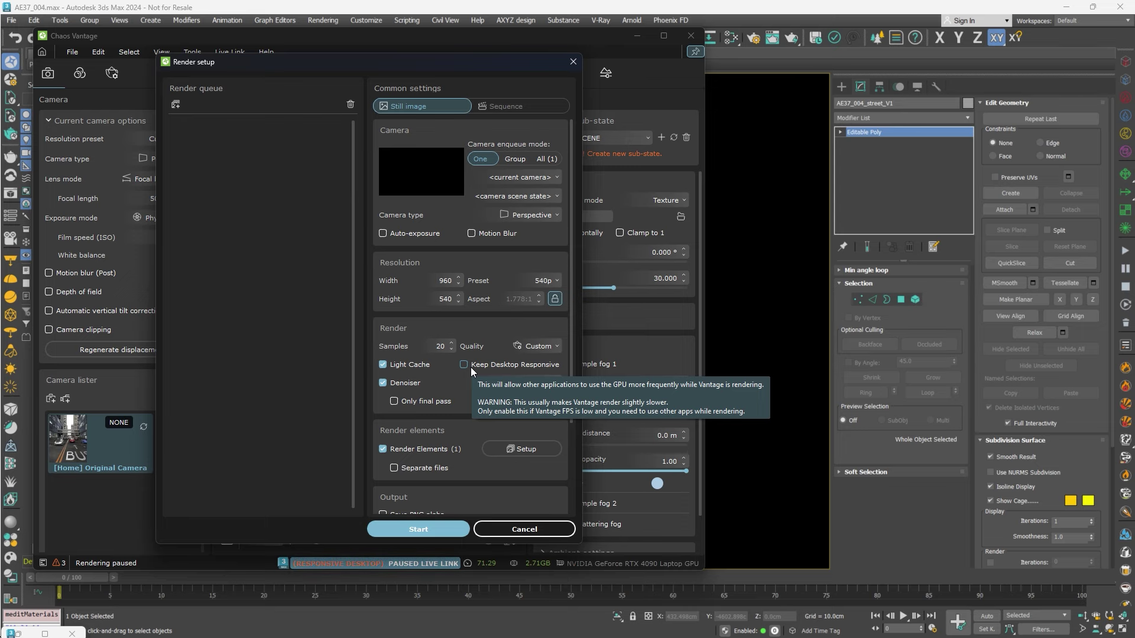
pyautogui.click(524, 529)
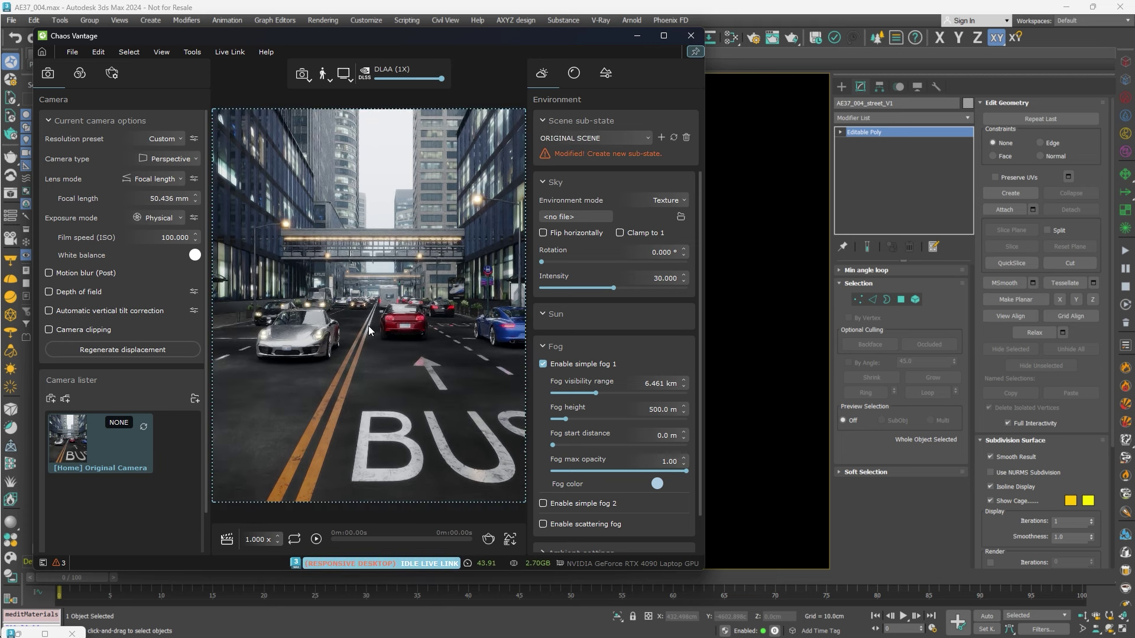
# Hide the Vantage interface around the render and narrow its window to the width of the street image
pyautogui.click(699, 52)
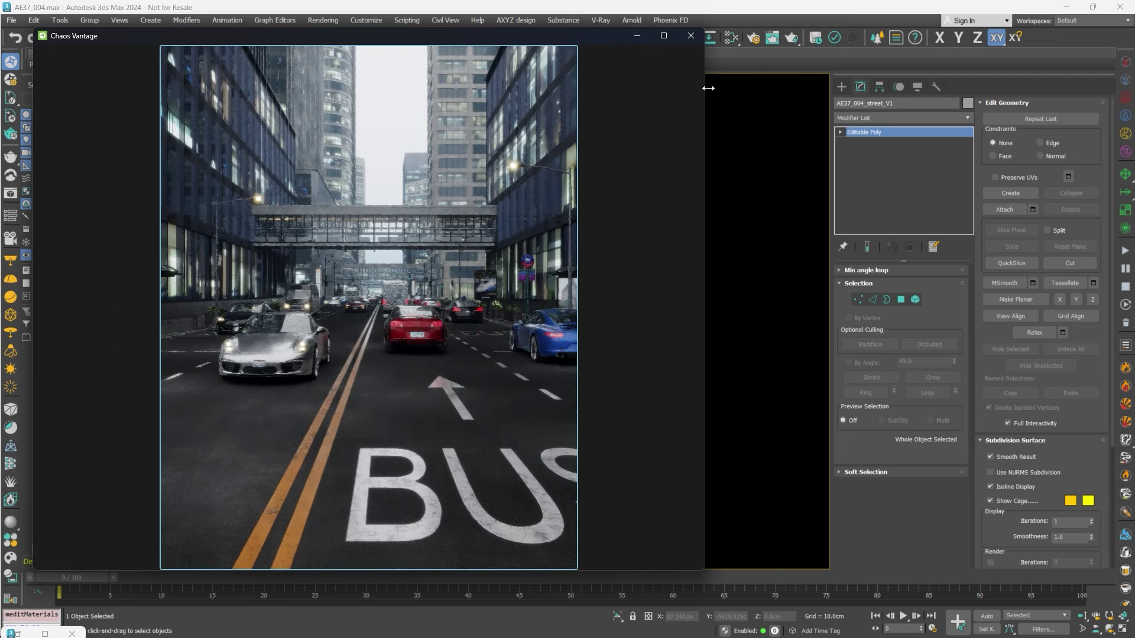
pyautogui.moveTo(709, 87); pyautogui.dragTo(454, 99)
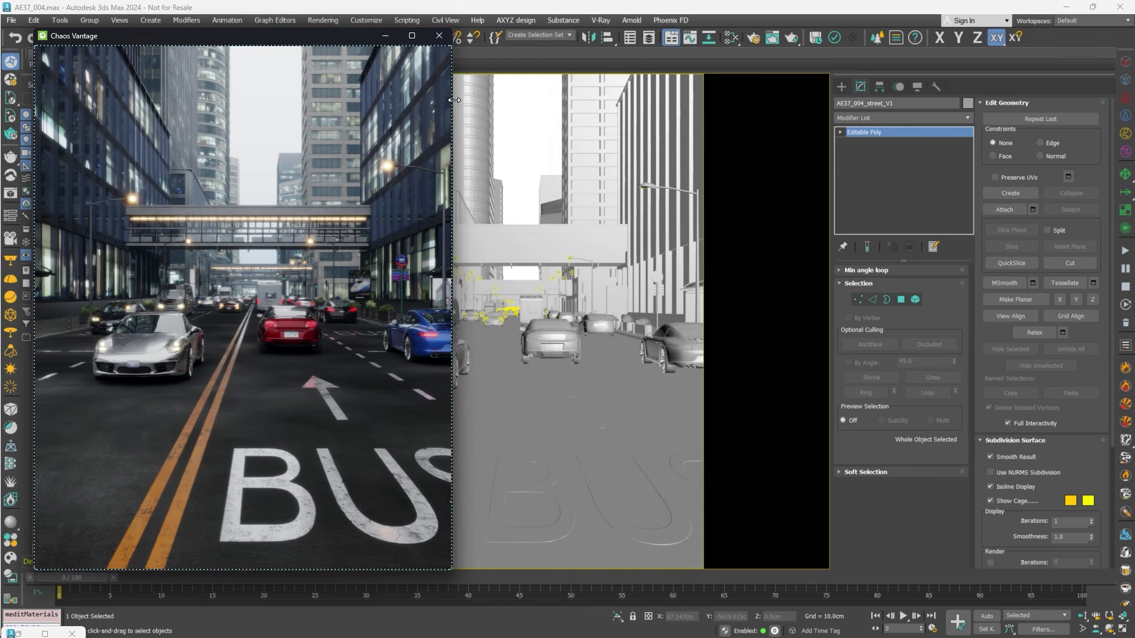
# Switch to 3ds Max and enable the first coat, TireStreaks, in the street's Blend material
pyautogui.click(881, 523)
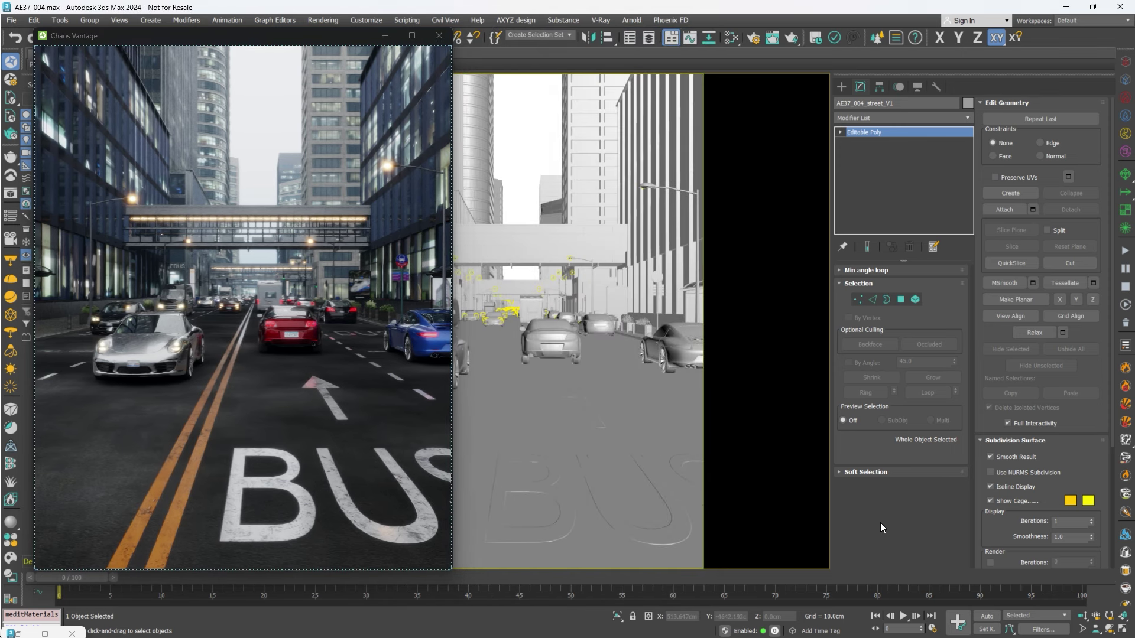
pyautogui.press('m')
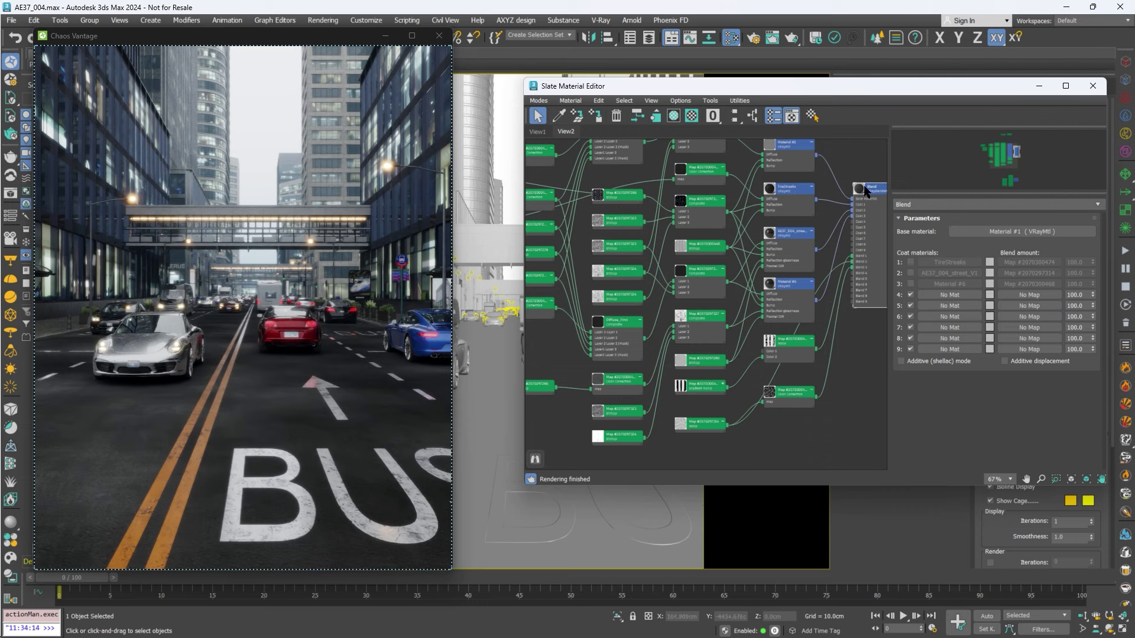
pyautogui.click(910, 261)
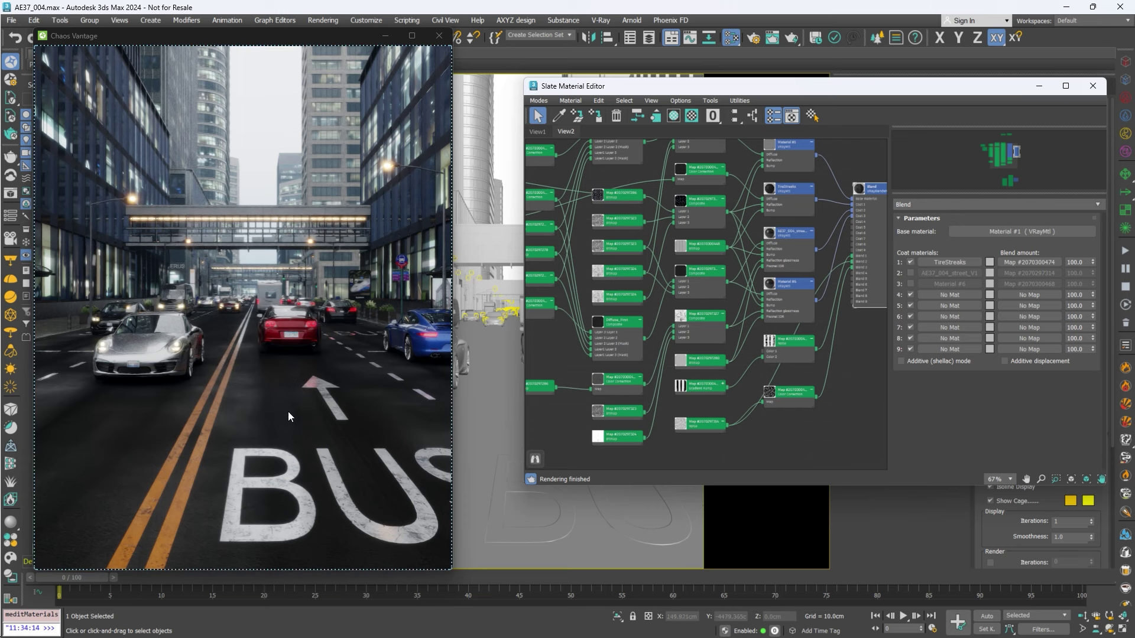
# Set the self-illumination color of the TireStreaks material to bright red
pyautogui.doubleClick(785, 186)
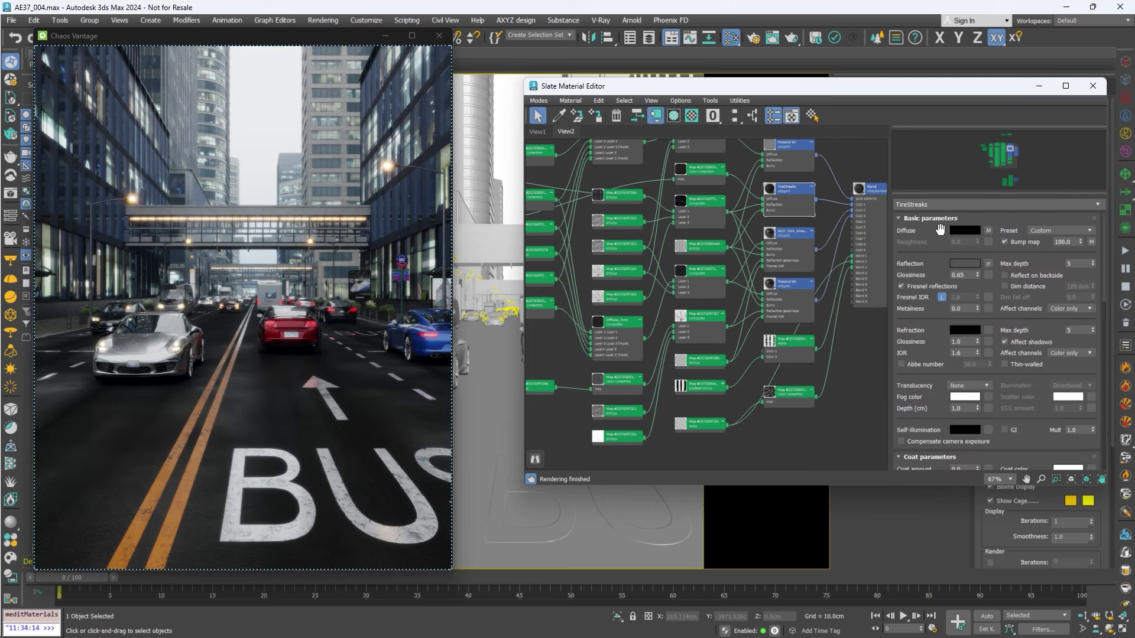
pyautogui.click(965, 431)
pyautogui.moveTo(809, 275); pyautogui.dragTo(856, 274)
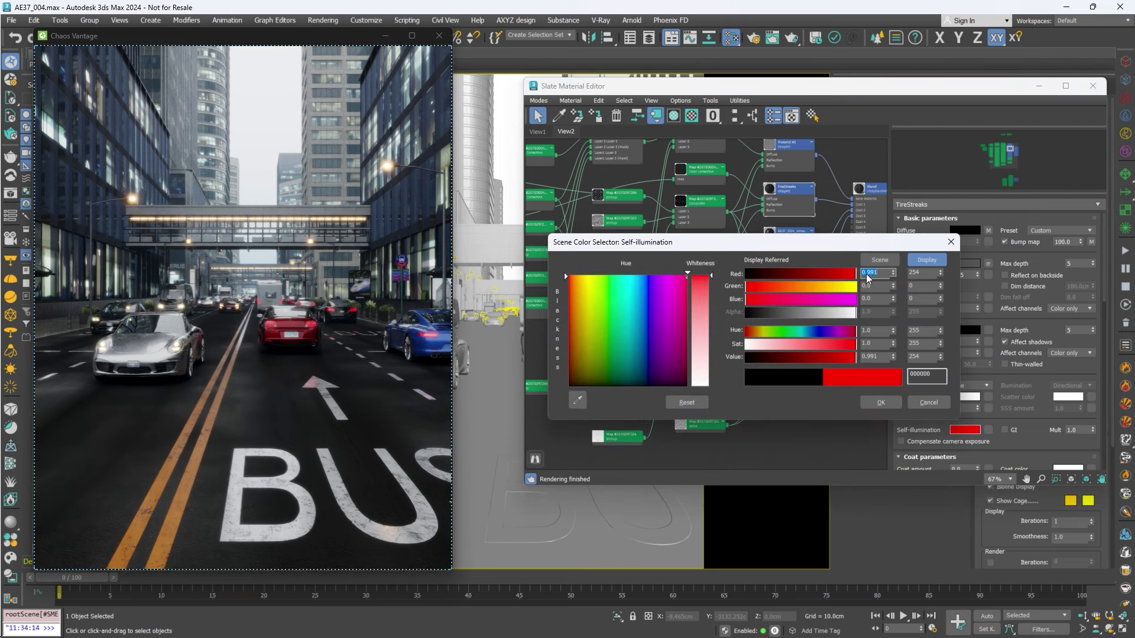
pyautogui.press('Return')
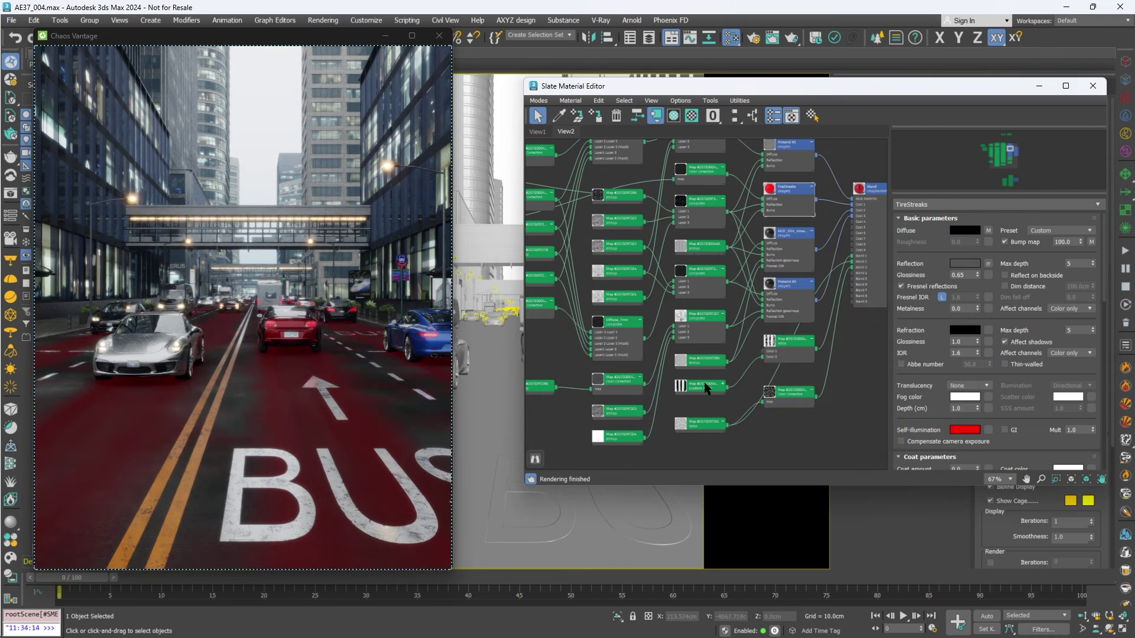
# Adjust the noise size of the gradient ramp map that drives the tire streaks
pyautogui.doubleClick(707, 388)
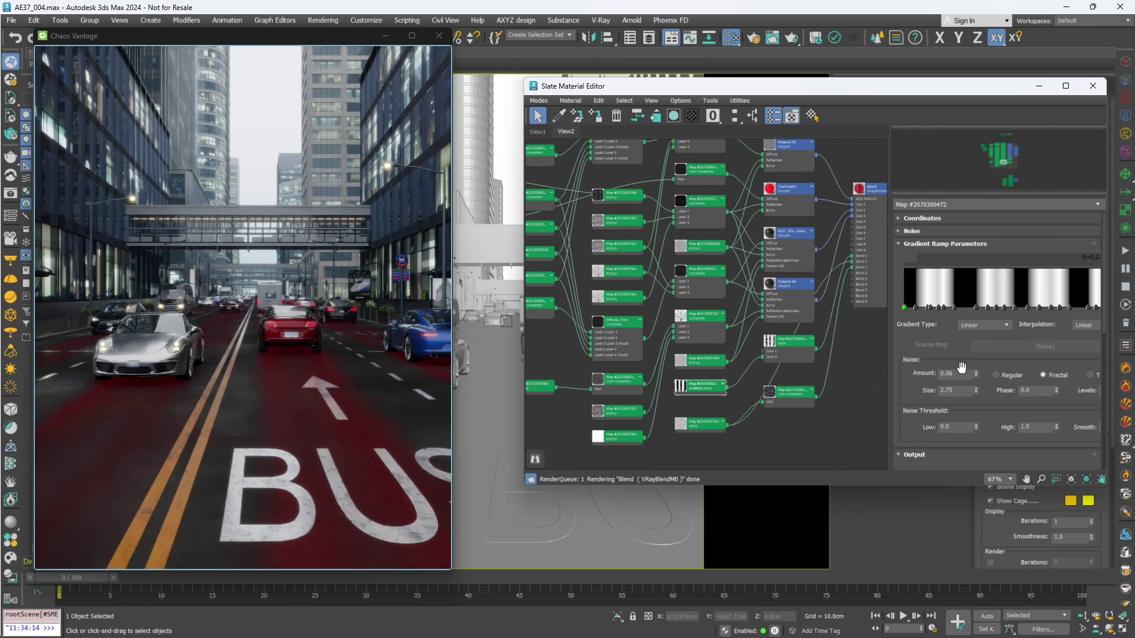
pyautogui.moveTo(976, 389); pyautogui.dragTo(978, 319)
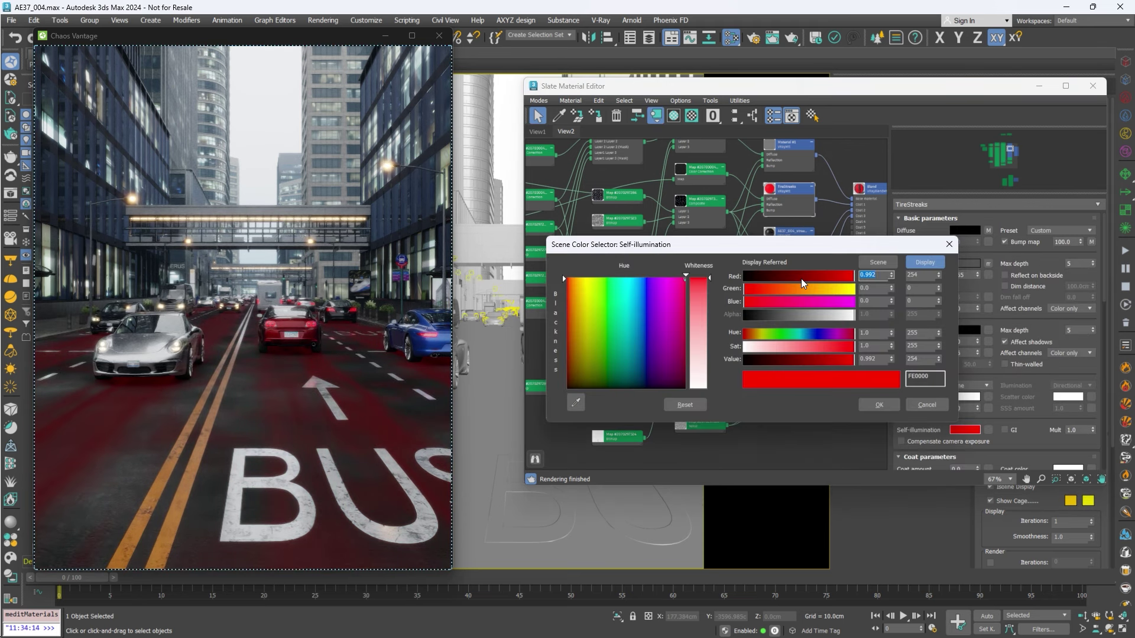
# Return the TireStreaks self-illumination to black by setting its red value to 0
pyautogui.write('0')
pyautogui.press('Return')
pyautogui.click(879, 405)
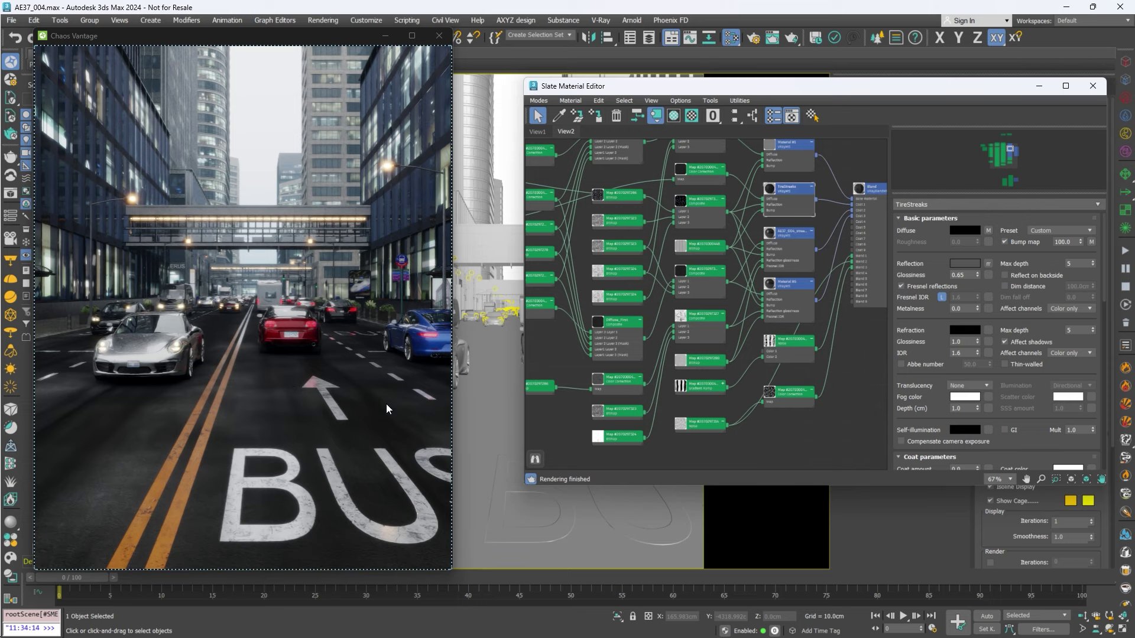
# Enable coat 3, Material #6, and coat 2, AE37_004_street_V1, in the Blend material while viewing the road up close
pyautogui.click(876, 190)
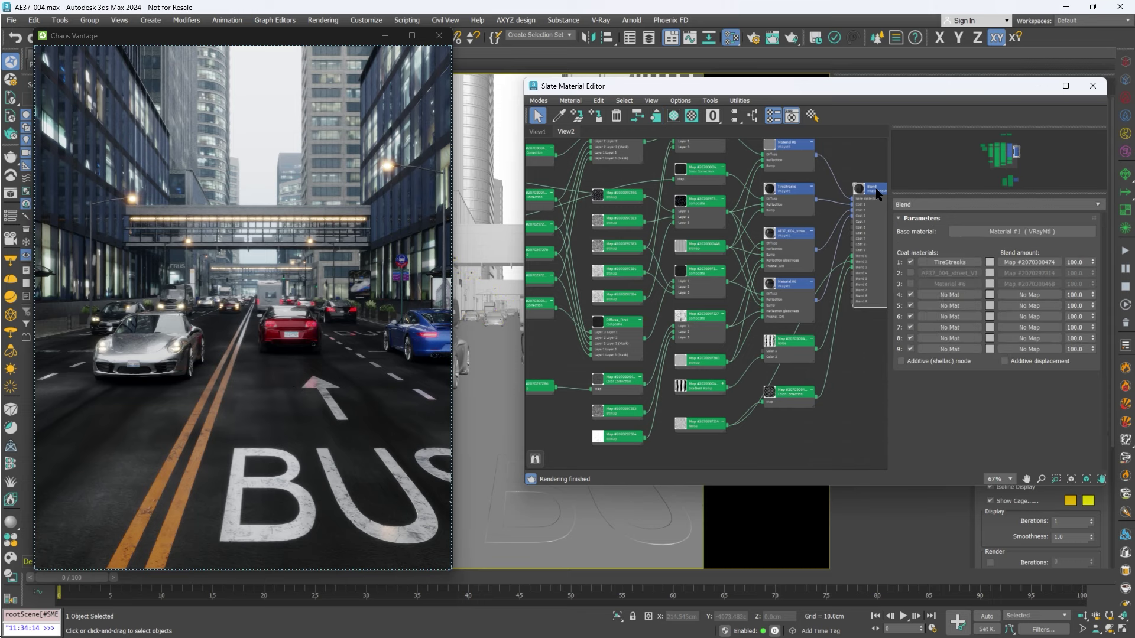
pyautogui.click(912, 283)
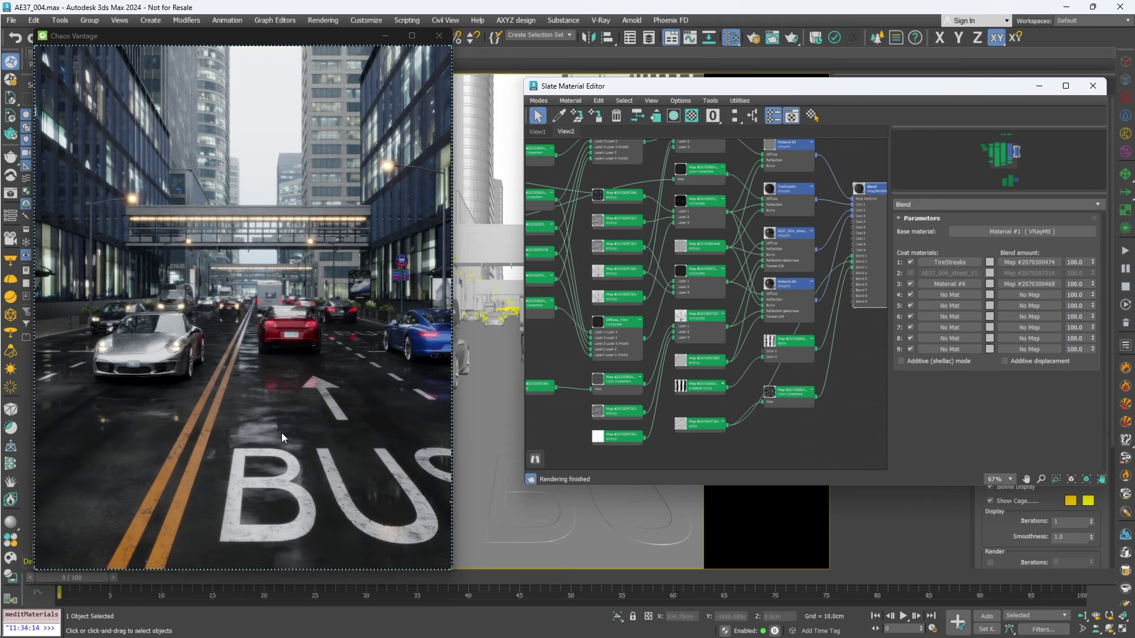
pyautogui.moveTo(281, 433); pyautogui.dragTo(291, 367)
pyautogui.moveTo(291, 367); pyautogui.dragTo(323, 419, button='middle')
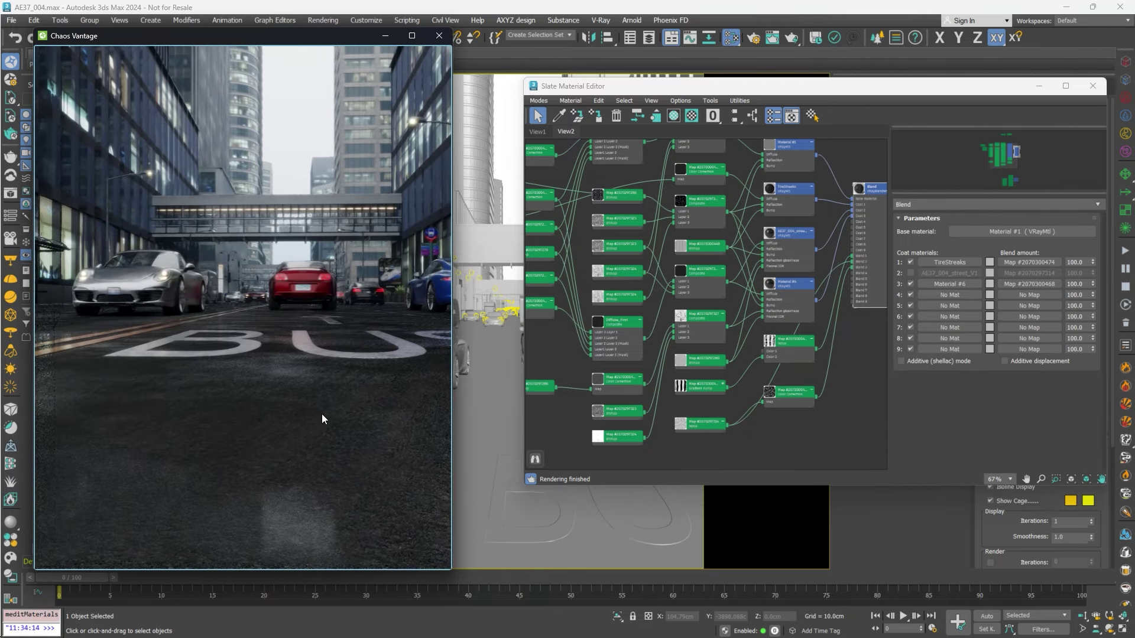
pyautogui.click(911, 274)
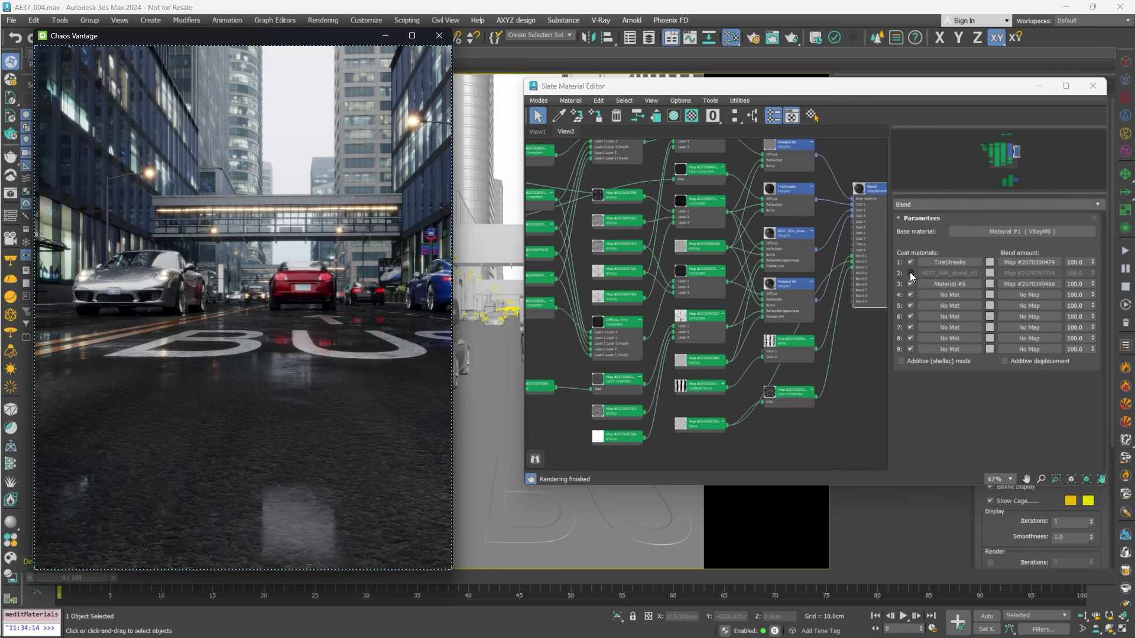
# Switch coats 2 and 3 of the Blend material off and back on to compare their effect on the road
pyautogui.moveTo(233, 353); pyautogui.dragTo(233, 464, button='right')
pyautogui.moveTo(237, 381); pyautogui.dragTo(237, 387)
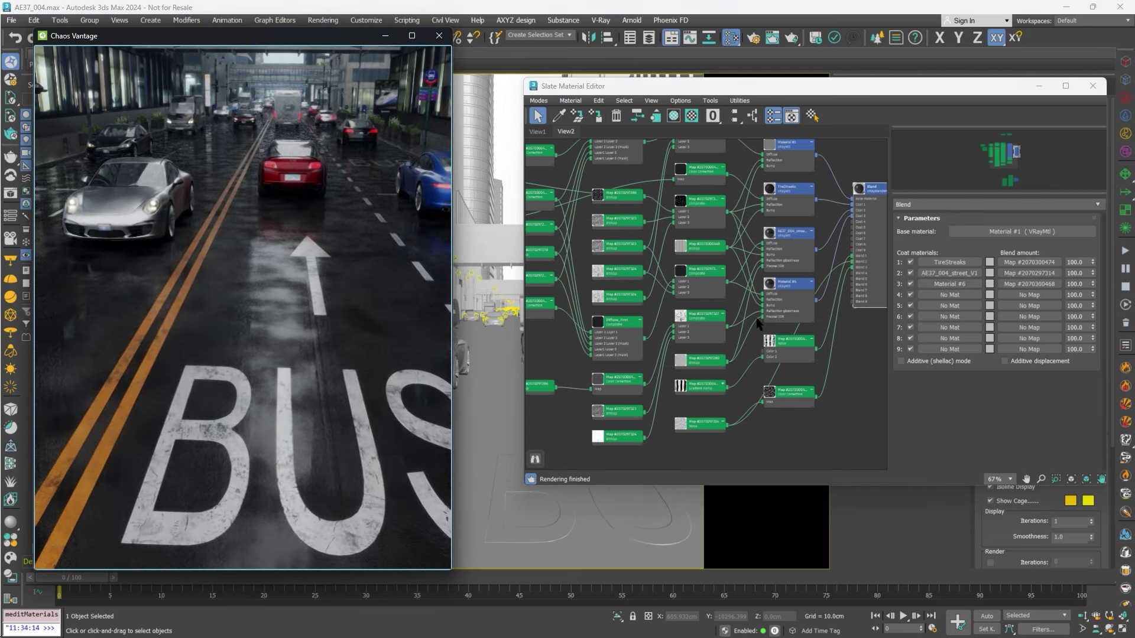
pyautogui.click(909, 272)
pyautogui.click(909, 272)
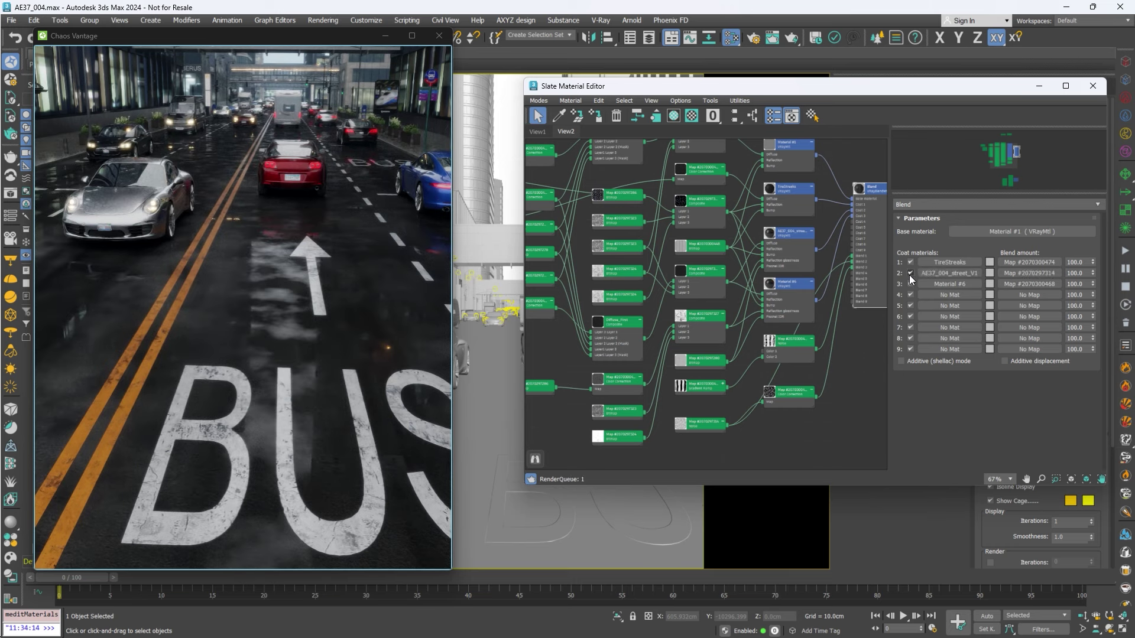
pyautogui.click(911, 284)
pyautogui.click(911, 284)
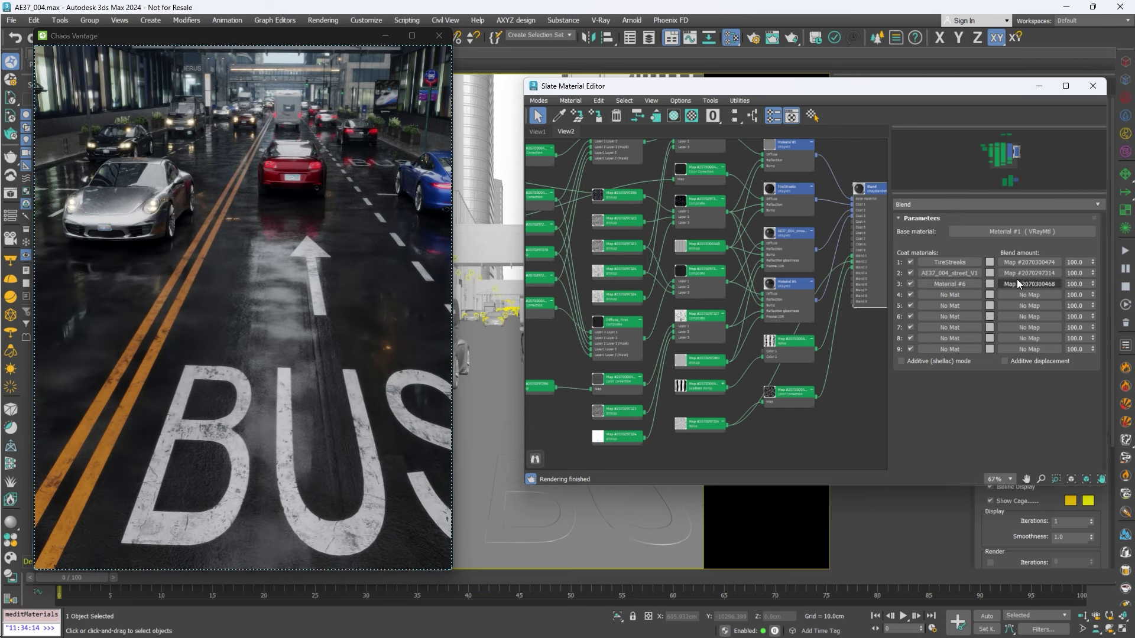
# Try a noise threshold of High 0.621 and Low 0.385 on the noise map of coat 2's blend amount
pyautogui.doubleClick(714, 423)
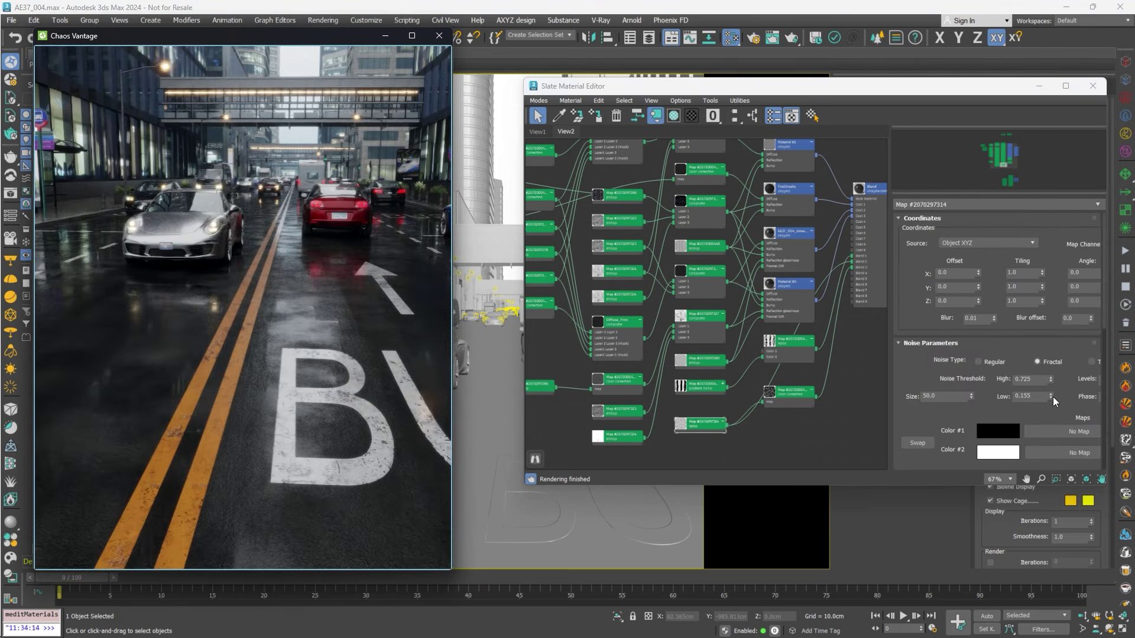
pyautogui.moveTo(1050, 379)
pyautogui.mouseDown()
pyautogui.moveTo(1052, 405)
pyautogui.moveTo(1062, 366)
pyautogui.mouseUp()
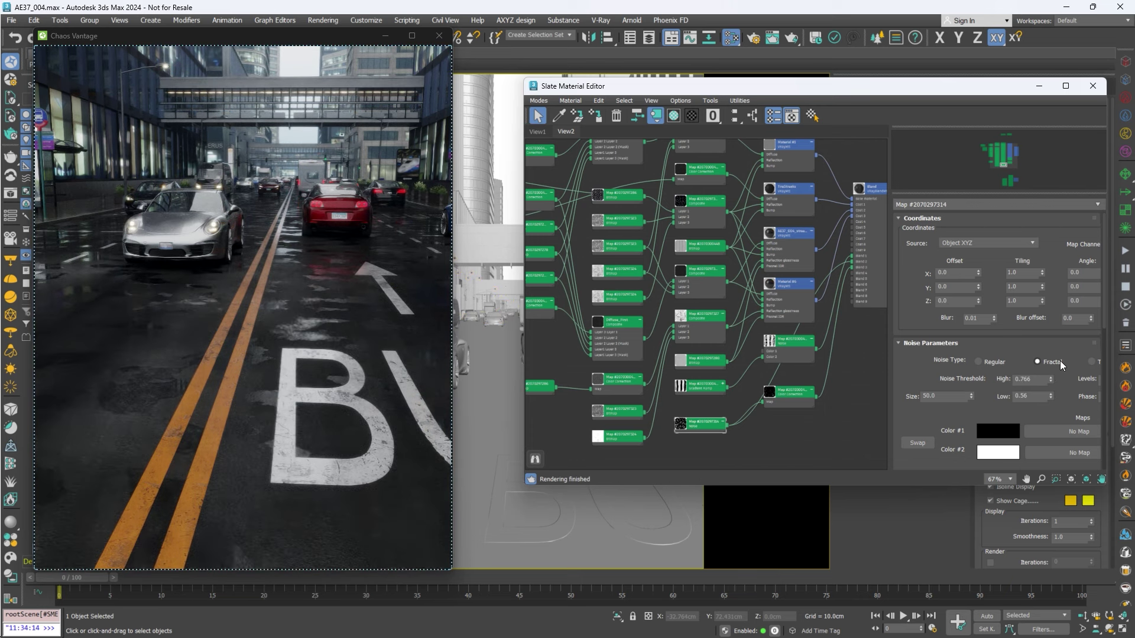
pyautogui.moveTo(355, 324); pyautogui.dragTo(284, 355, button='middle')
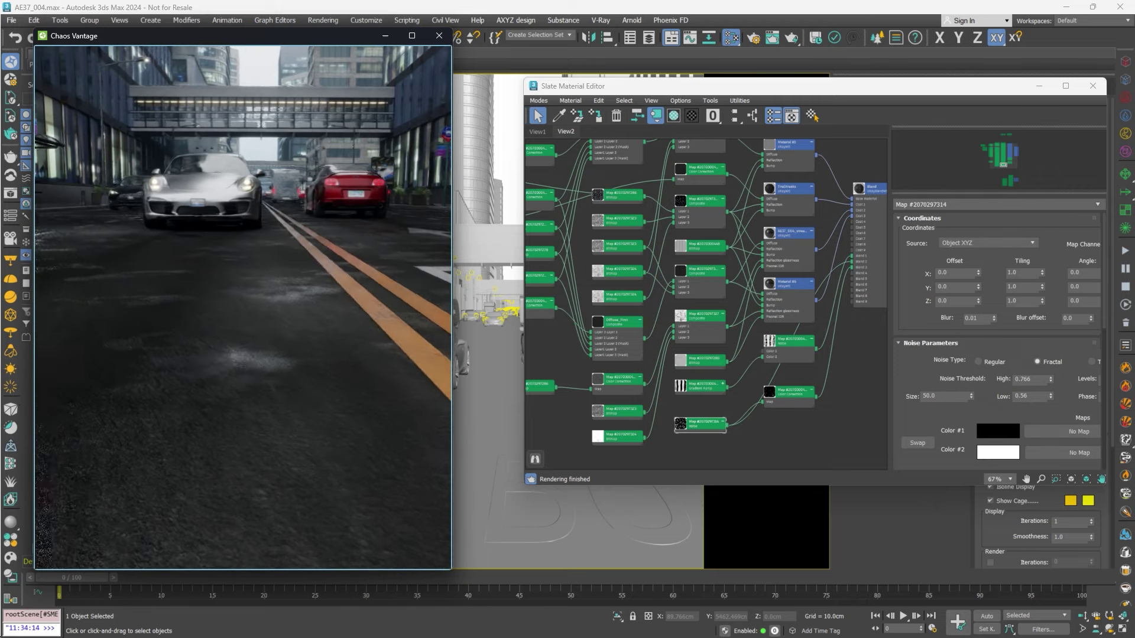
pyautogui.moveTo(284, 354); pyautogui.dragTo(140, 443)
pyautogui.moveTo(1050, 396); pyautogui.dragTo(1053, 411)
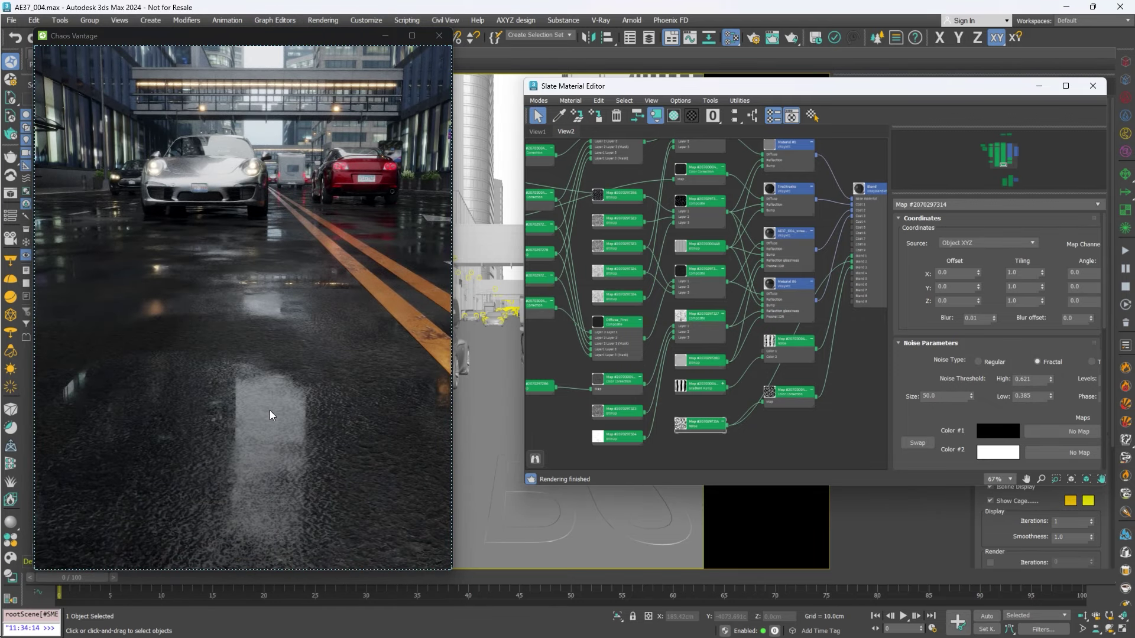
# Set the coat 2 noise map's threshold to High 0.75 and Low 0.205, and restore the original street camera view
pyautogui.moveTo(357, 429); pyautogui.dragTo(349, 378)
pyautogui.moveTo(349, 378); pyautogui.dragTo(301, 378, button='middle')
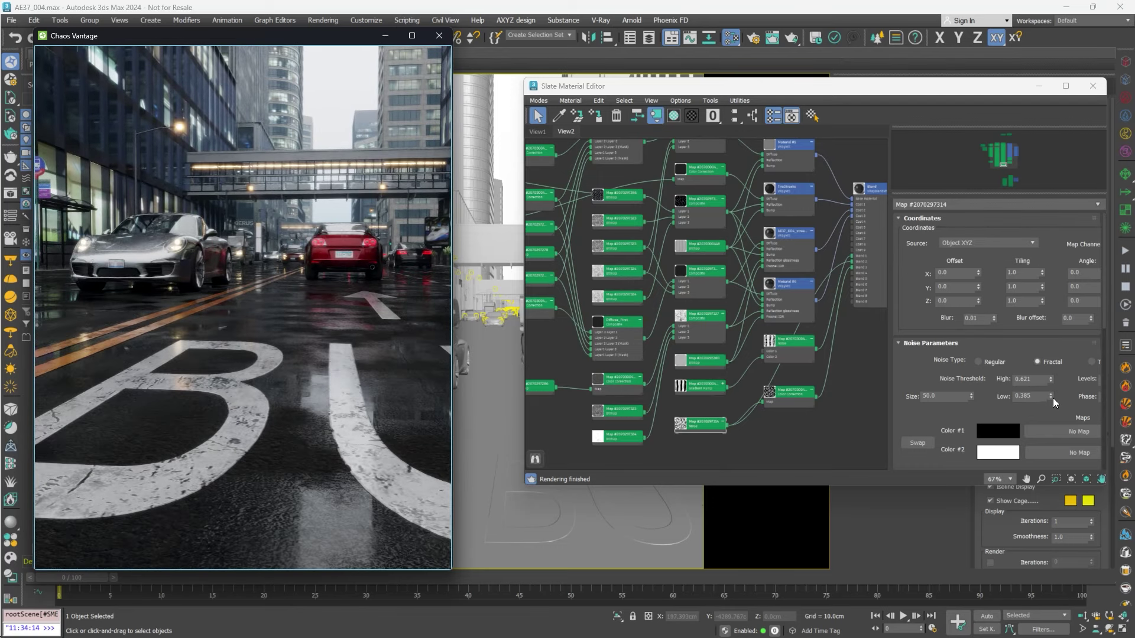
pyautogui.moveTo(1051, 380); pyautogui.dragTo(1054, 410)
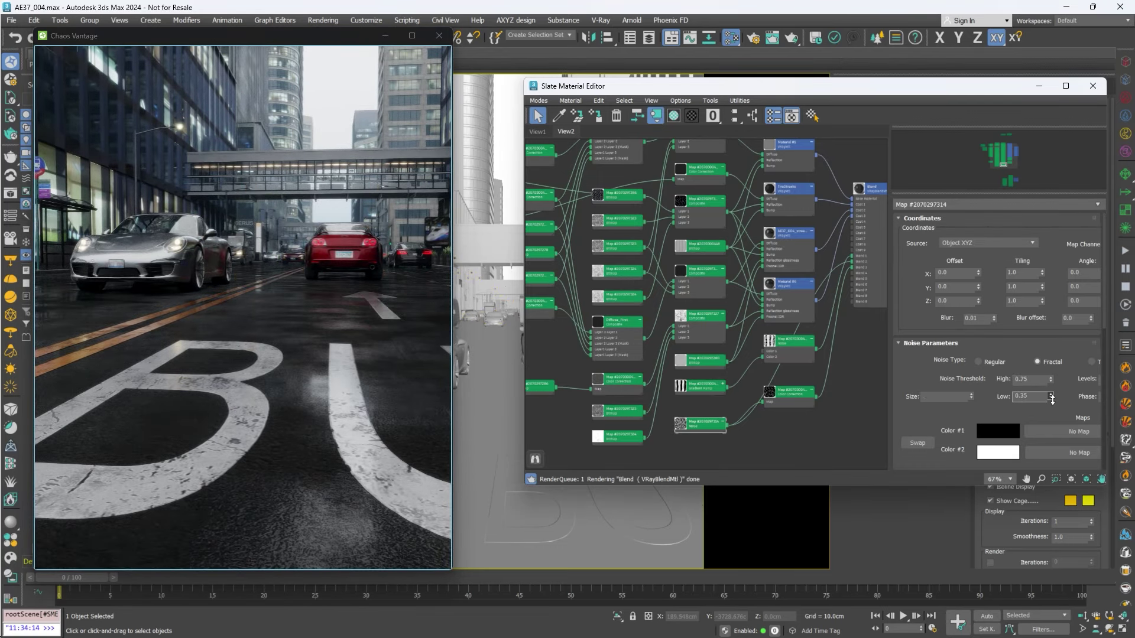
pyautogui.moveTo(195, 371); pyautogui.dragTo(331, 371, button='middle')
pyautogui.hotkey('ctrl', 'z')
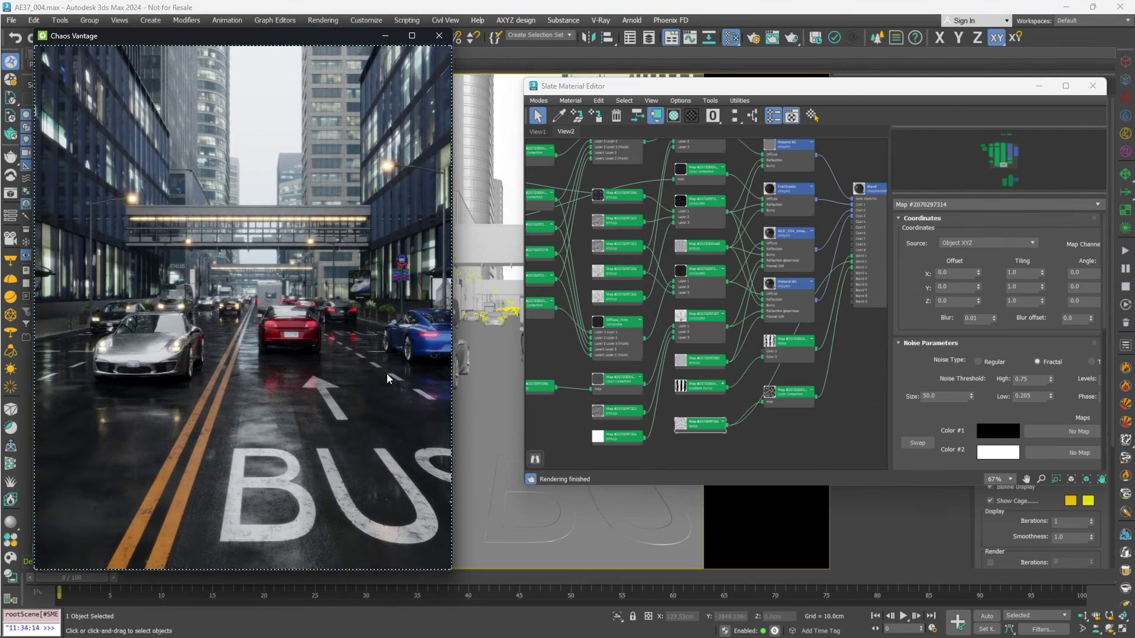
# Put the material editor away and export the current scene to Chaos Vantage as a static vrscene
pyautogui.click(1044, 87)
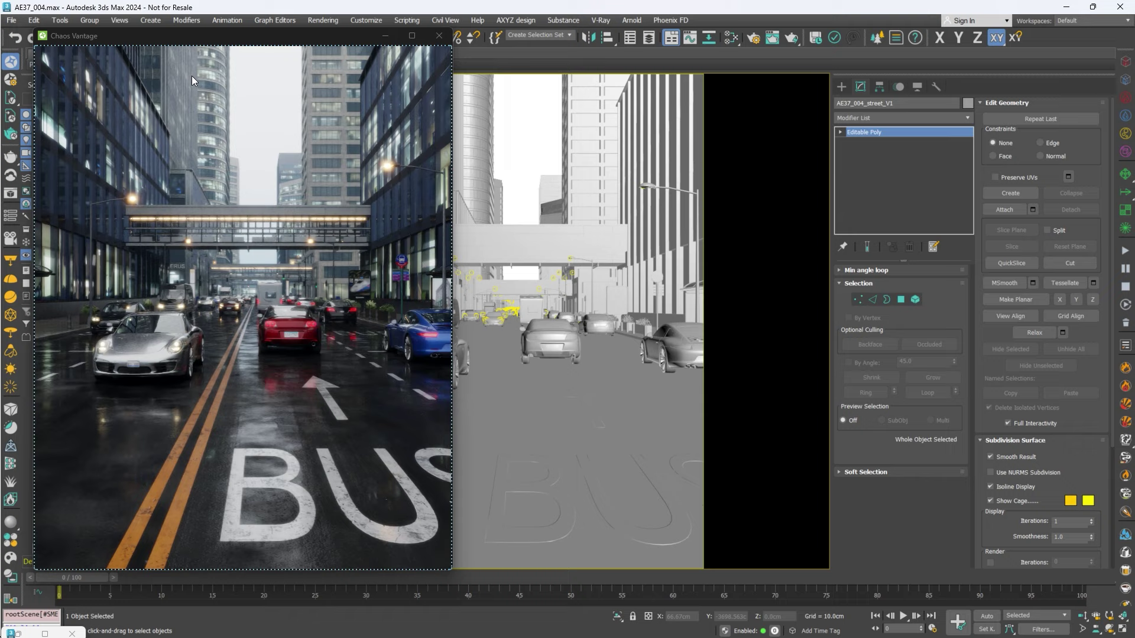
pyautogui.click(11, 99)
pyautogui.click(332, 321)
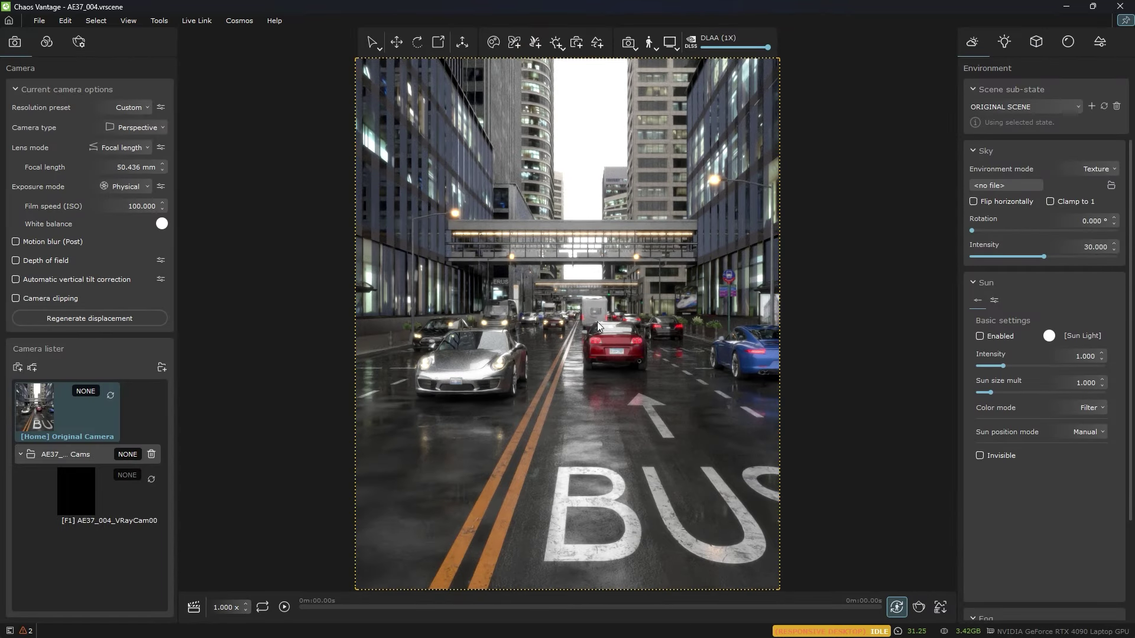
# Activate object selection and the Move tool, and hide the light gizmos with the view filter
pyautogui.click(372, 43)
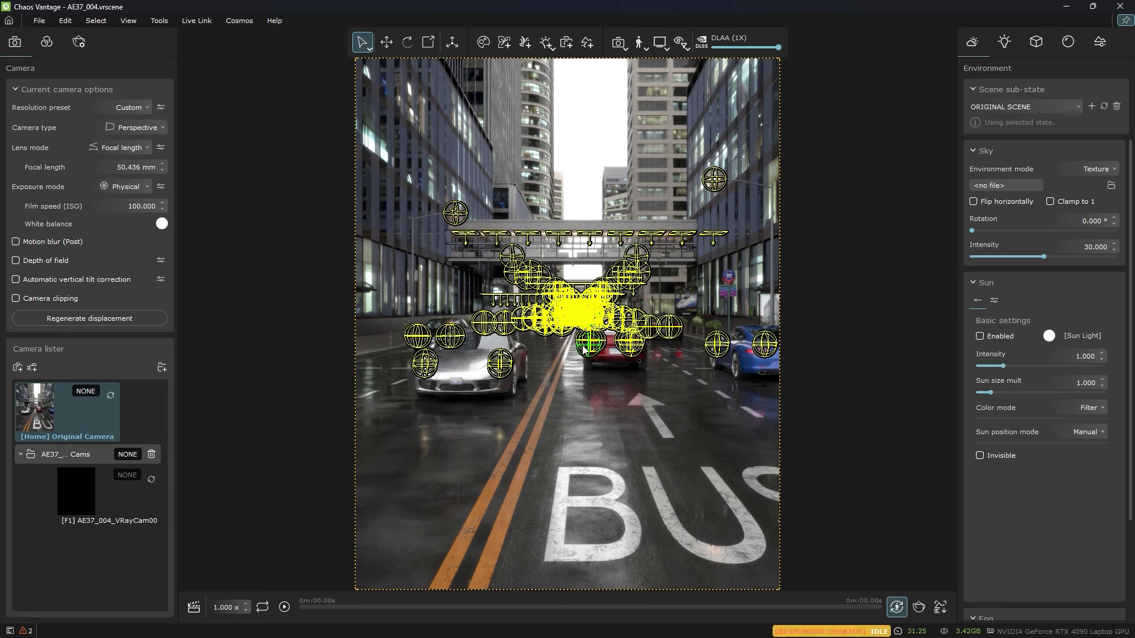
pyautogui.click(573, 320)
pyautogui.press('w')
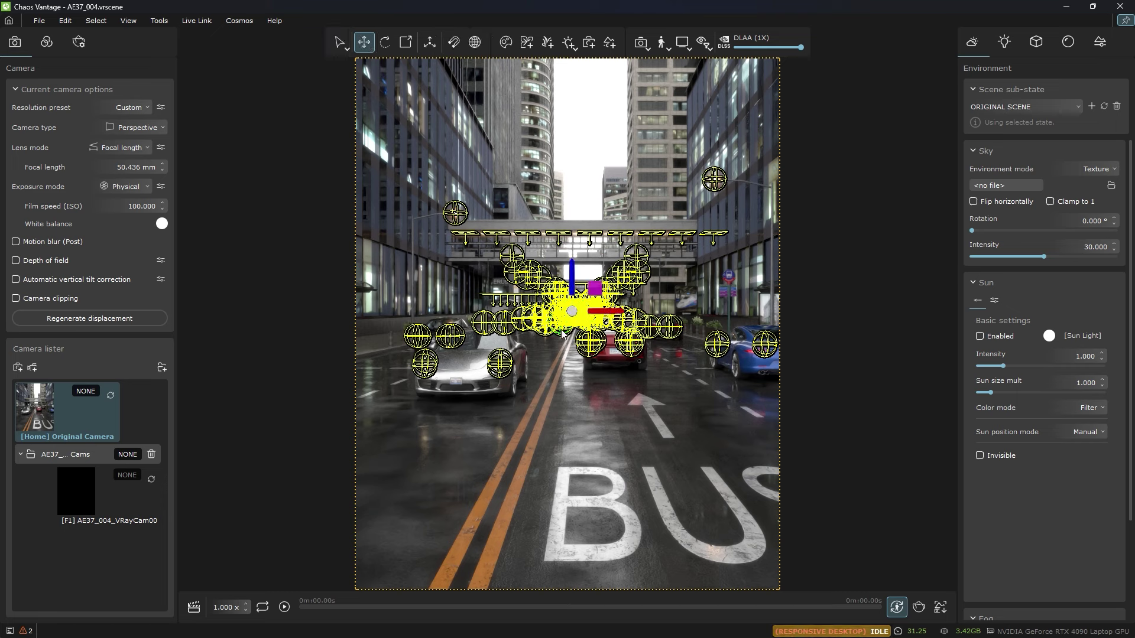
pyautogui.click(707, 49)
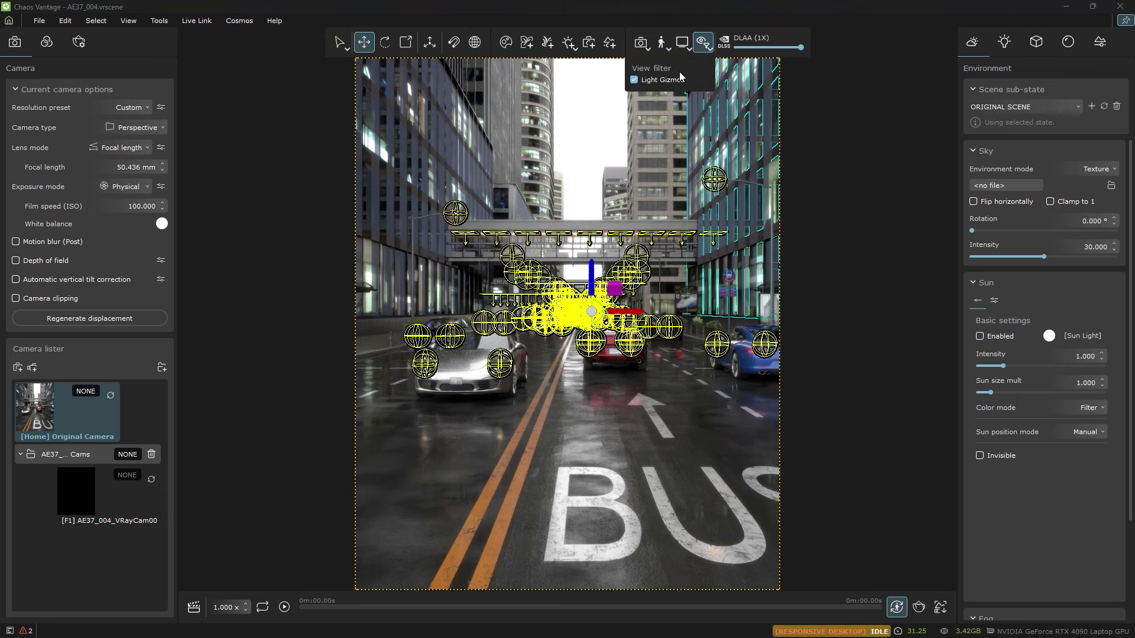
pyautogui.click(635, 81)
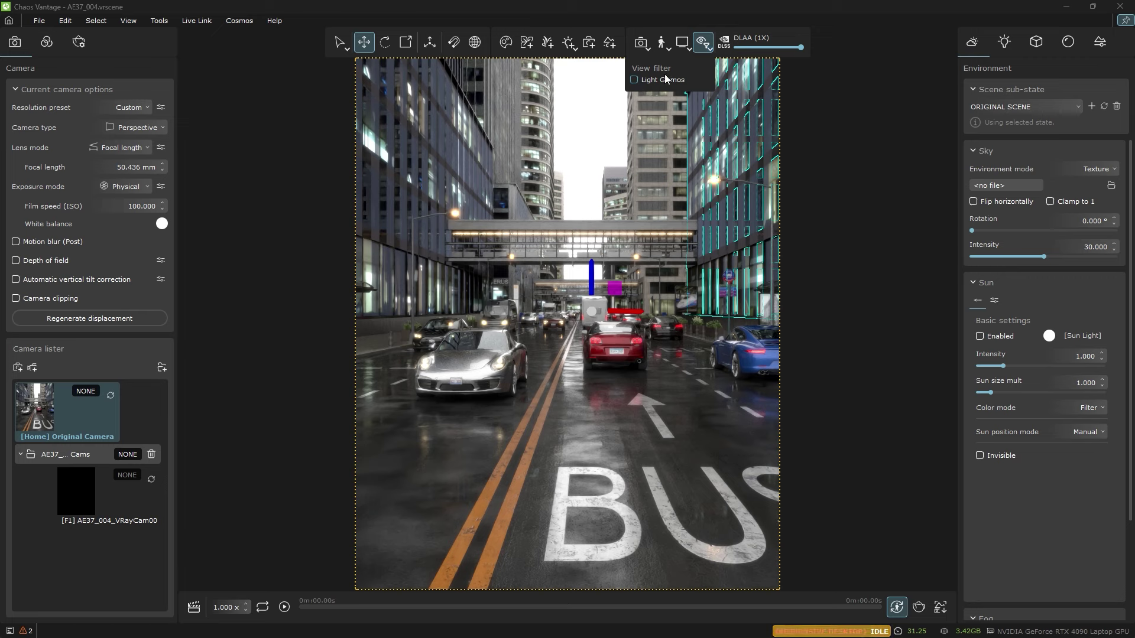
# Try selecting the red, silver and distant cars directly in the viewport, toggle the light gizmos' visibility, and clear the selection
pyautogui.click(615, 341)
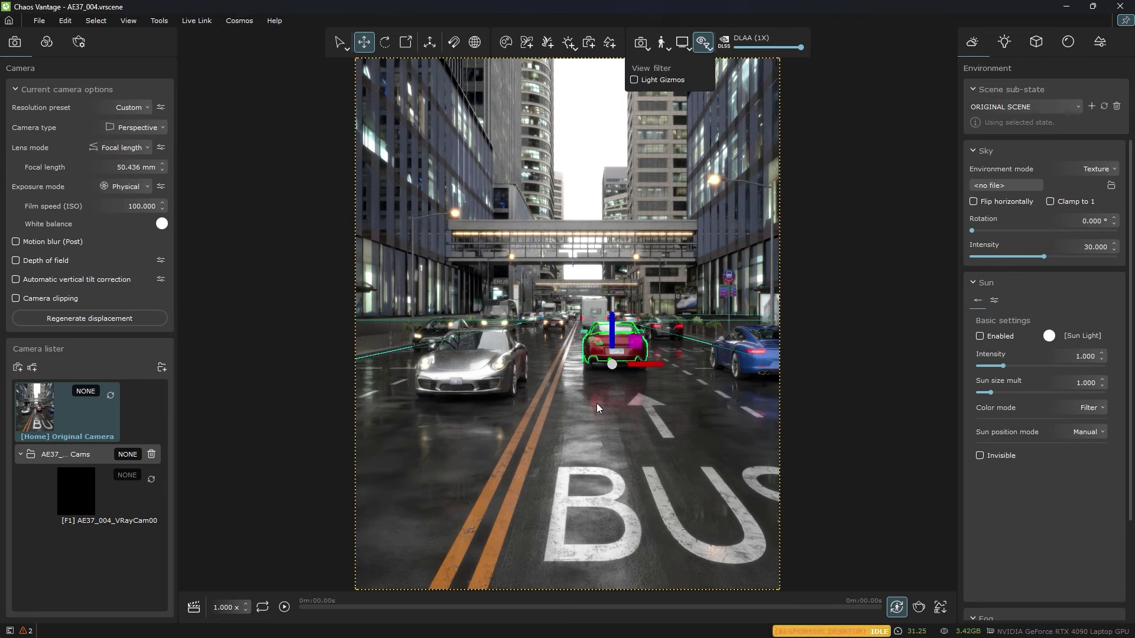
pyautogui.click(473, 363)
pyautogui.click(566, 340)
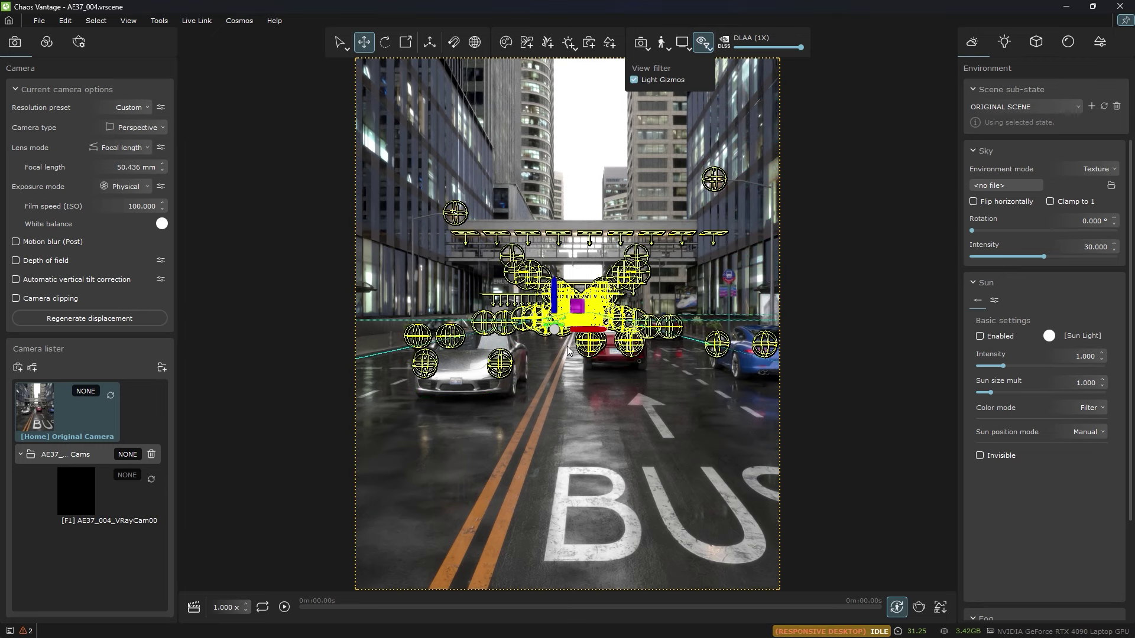
pyautogui.press('l')
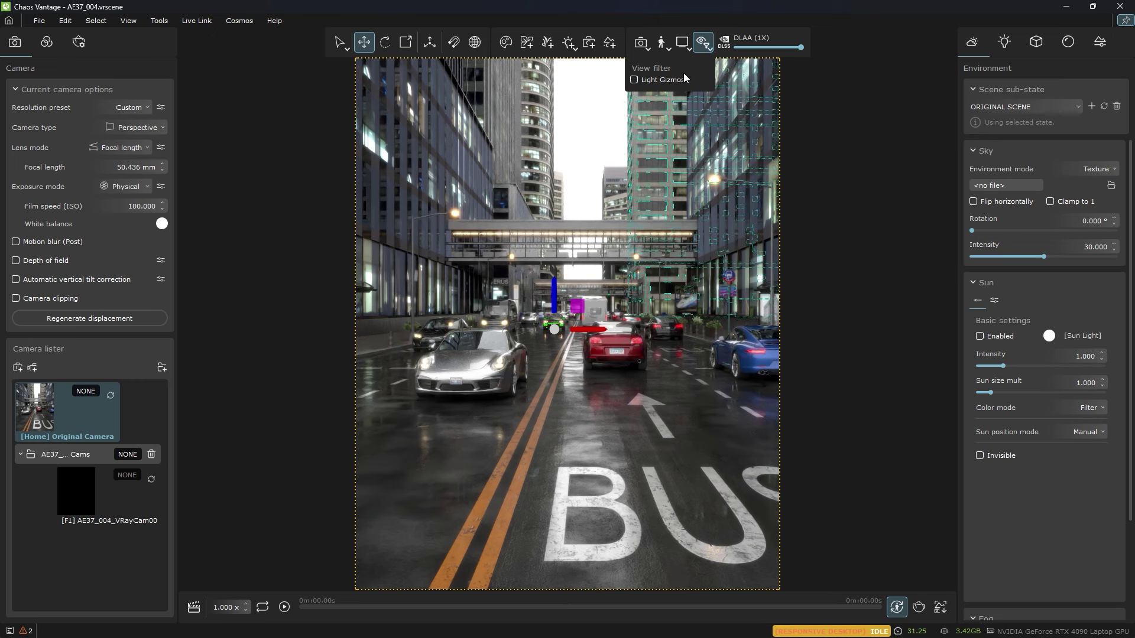
pyautogui.click(702, 43)
pyautogui.press('Escape')
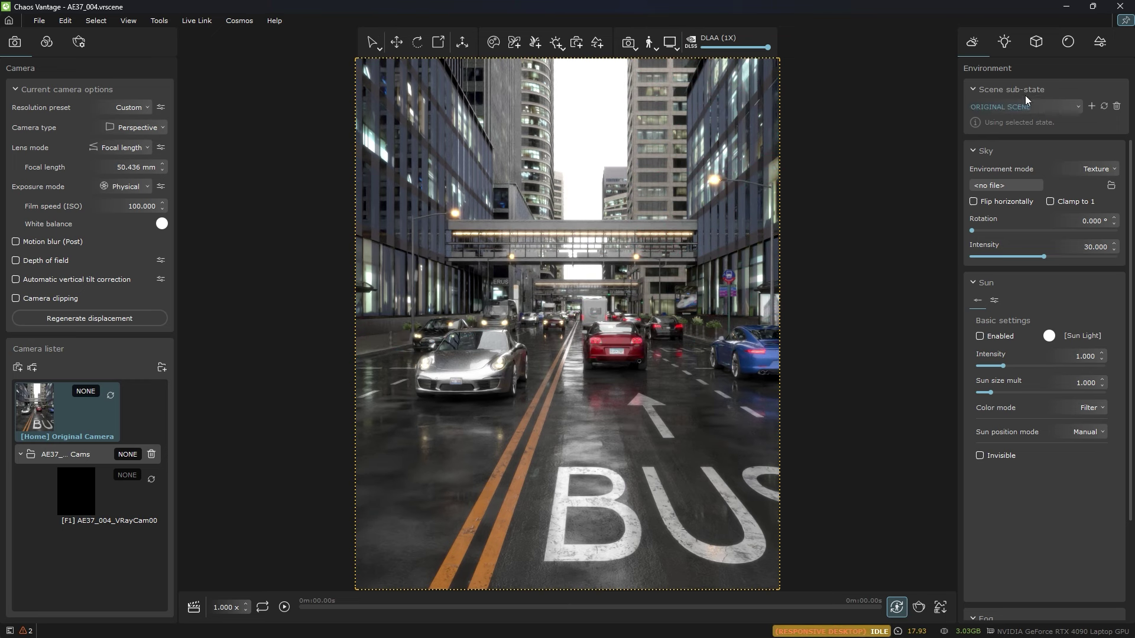
# Examine the details of the existing MultiMatteElement in the scene outliner's Multi Mattes group
pyautogui.click(1028, 44)
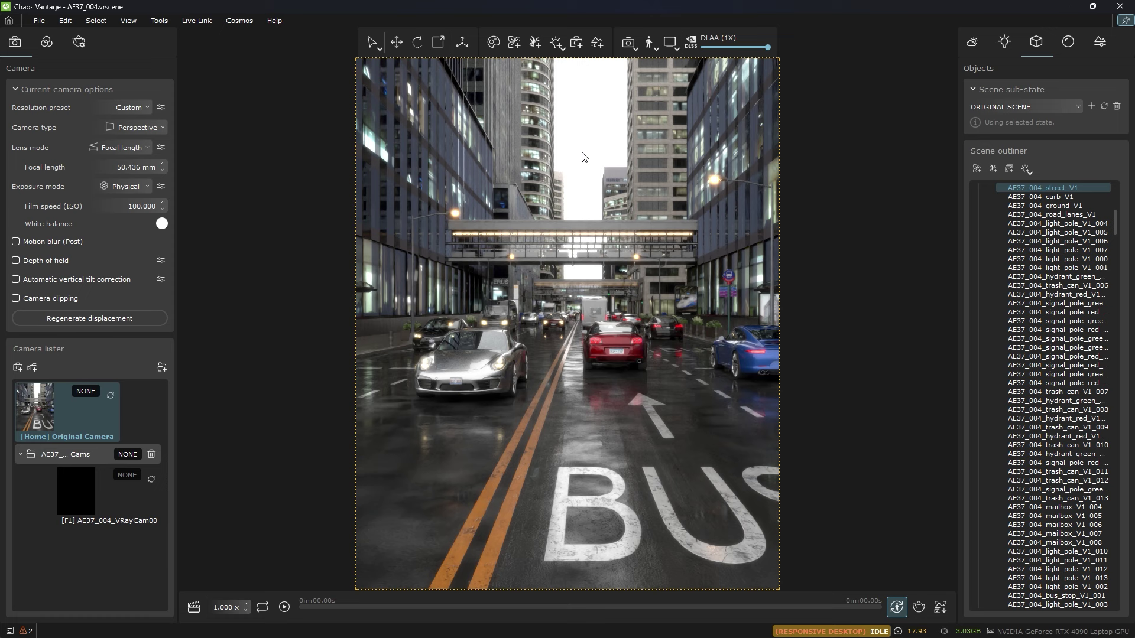
pyautogui.scroll(10, 1046, 333)
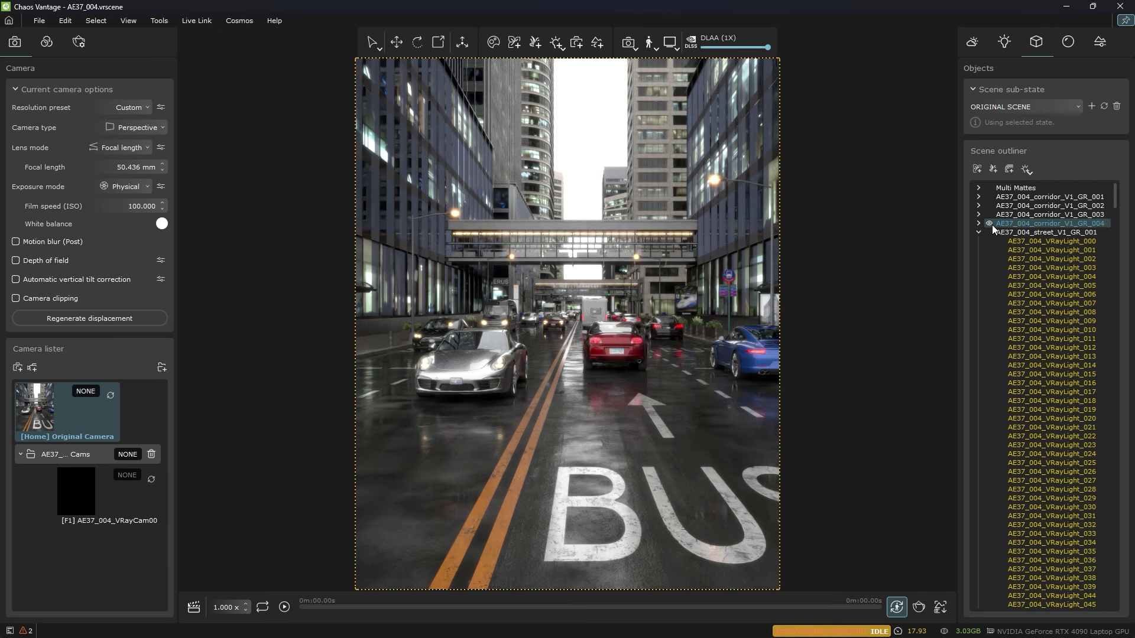
pyautogui.click(979, 188)
pyautogui.click(1031, 197)
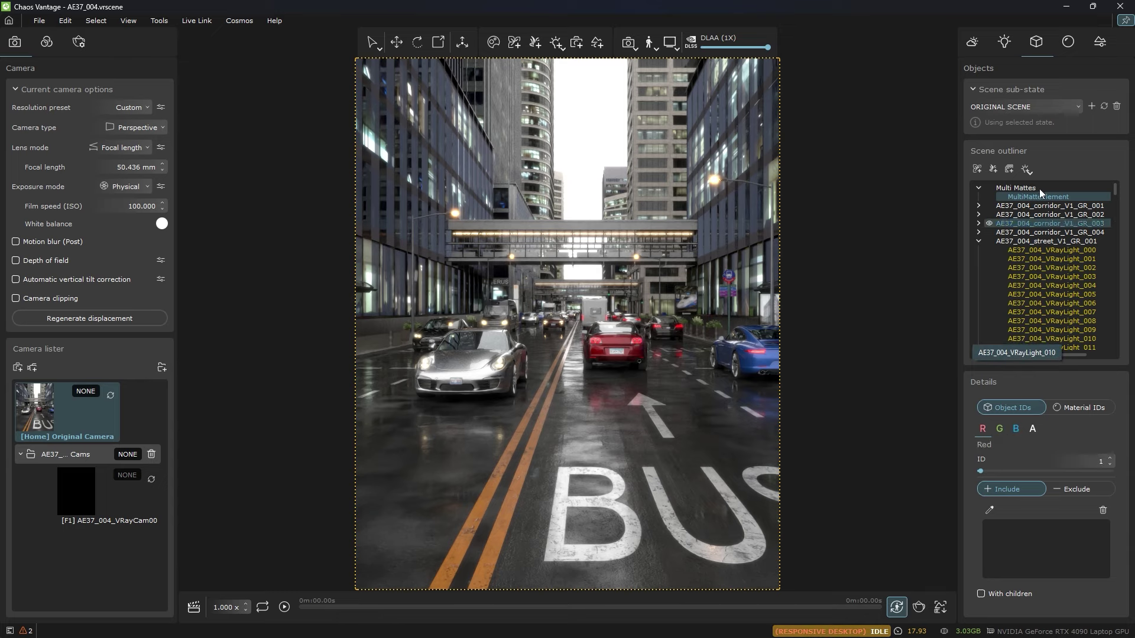
# Add a new multi matte to the Multi Mattes group and rename it Road
pyautogui.click(1011, 170)
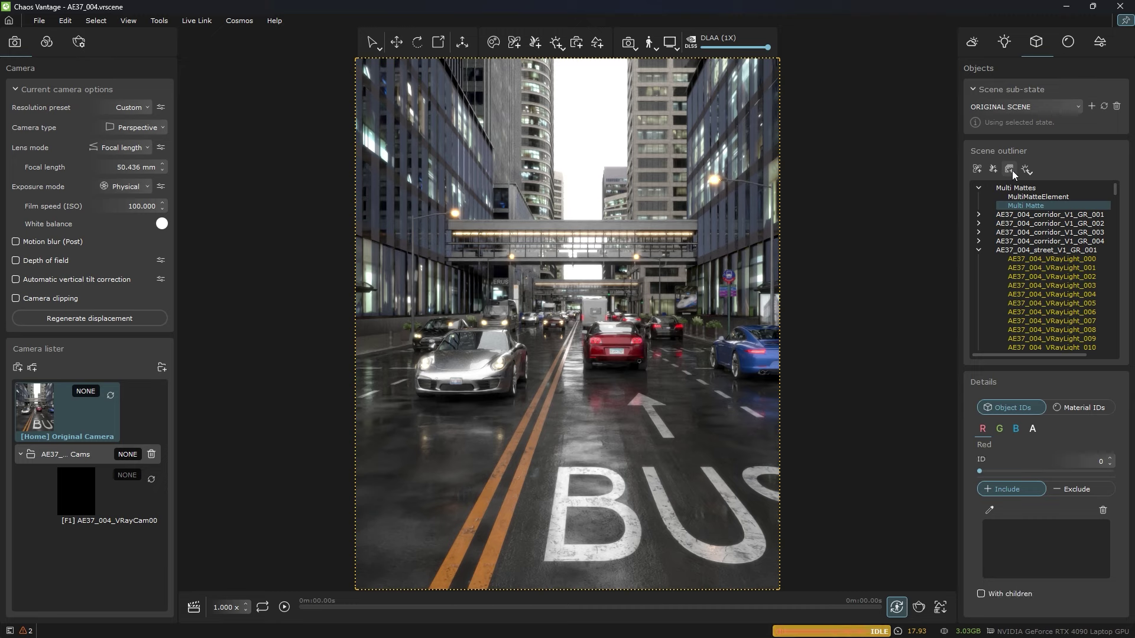
pyautogui.rightClick(1001, 205)
pyautogui.click(1010, 269)
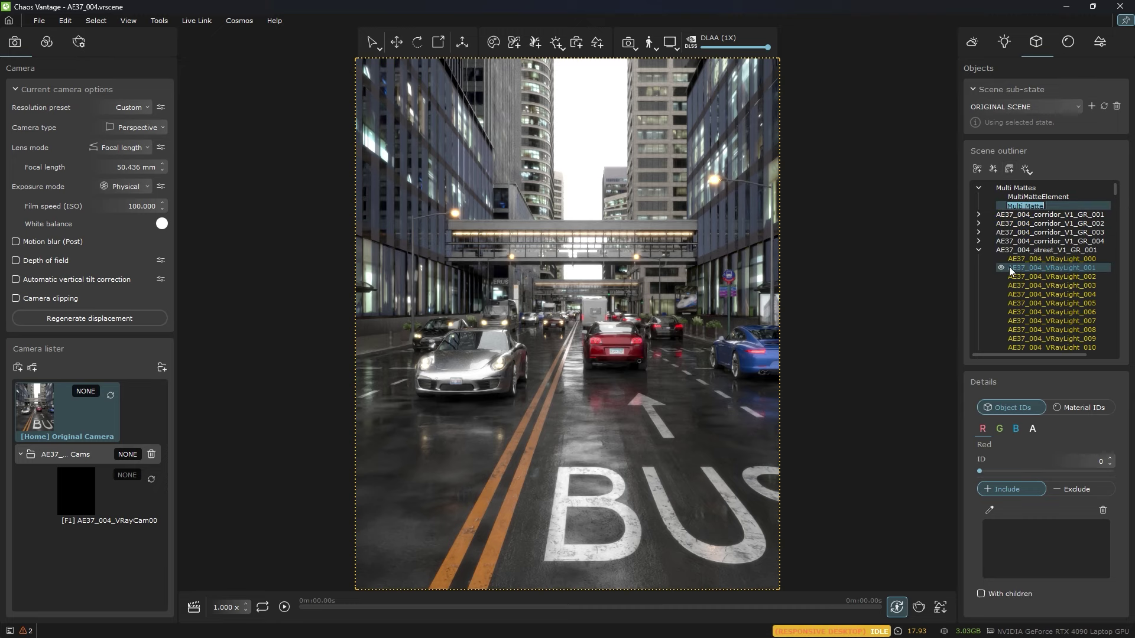
pyautogui.write('Road')
pyautogui.press('Return')
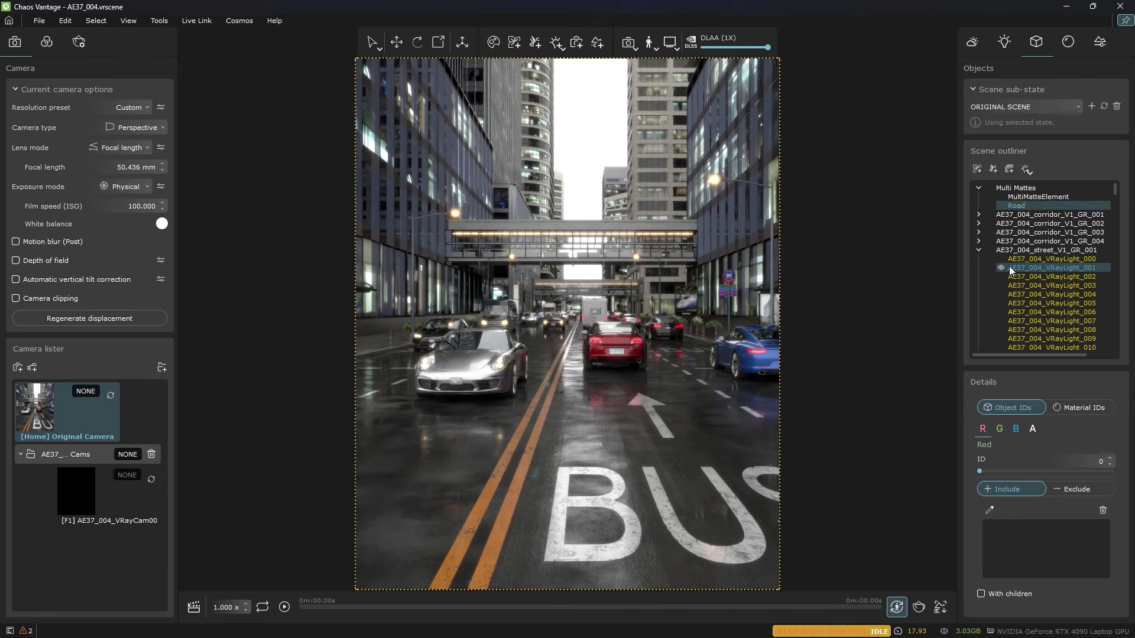
# Pick the street surface into the Road matte's red channel and the road lane markings into its green channel
pyautogui.click(989, 510)
pyautogui.click(600, 428)
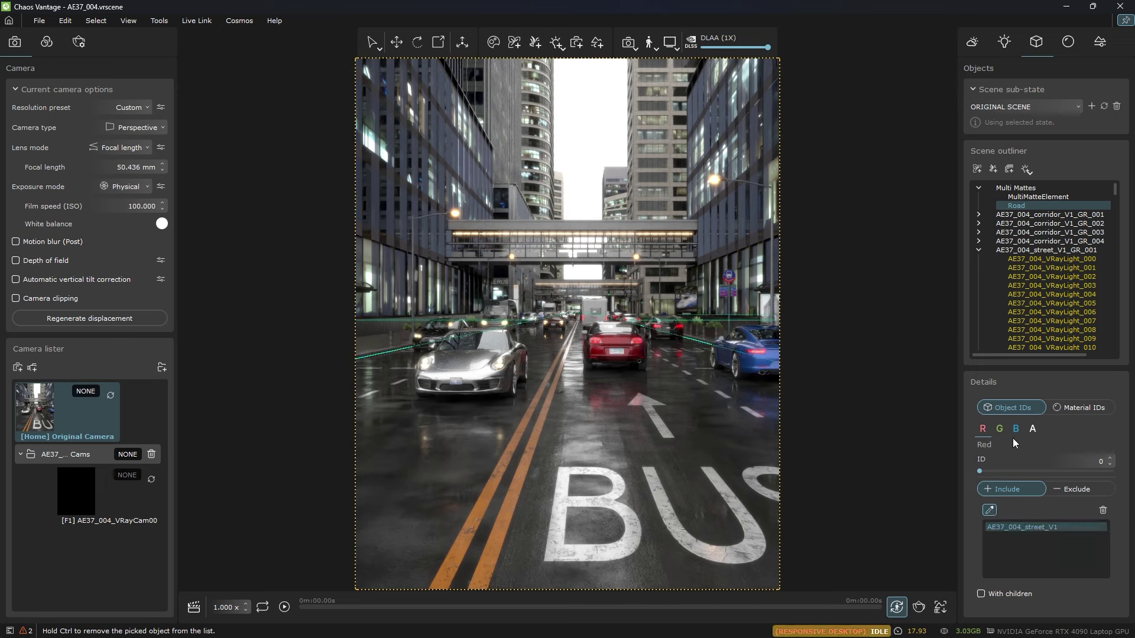
pyautogui.click(999, 428)
pyautogui.click(989, 510)
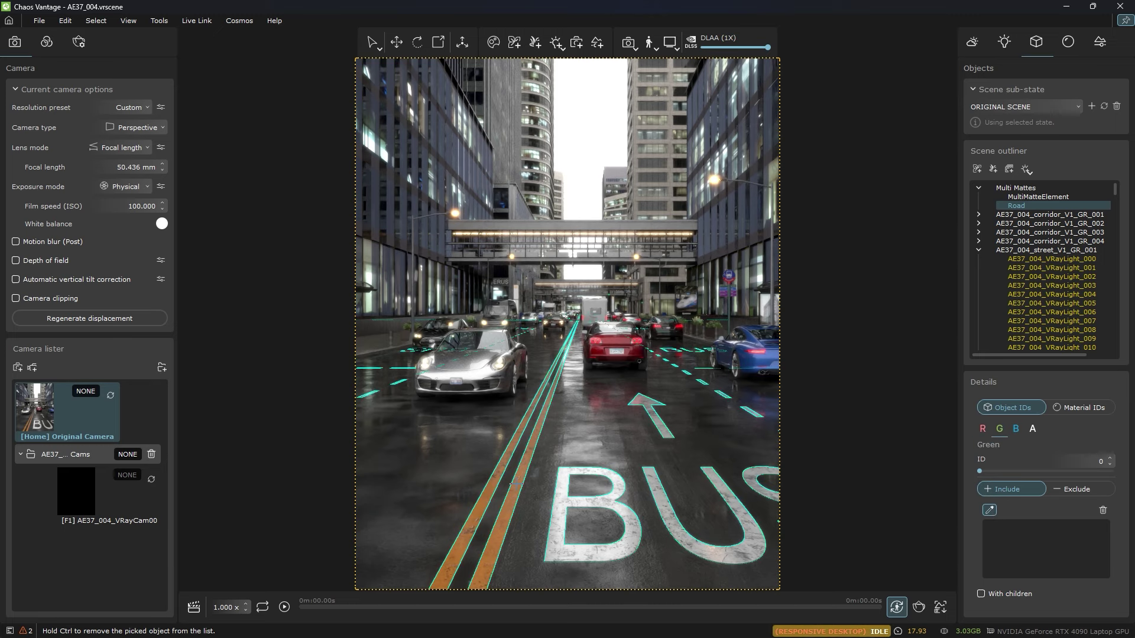
pyautogui.click(515, 467)
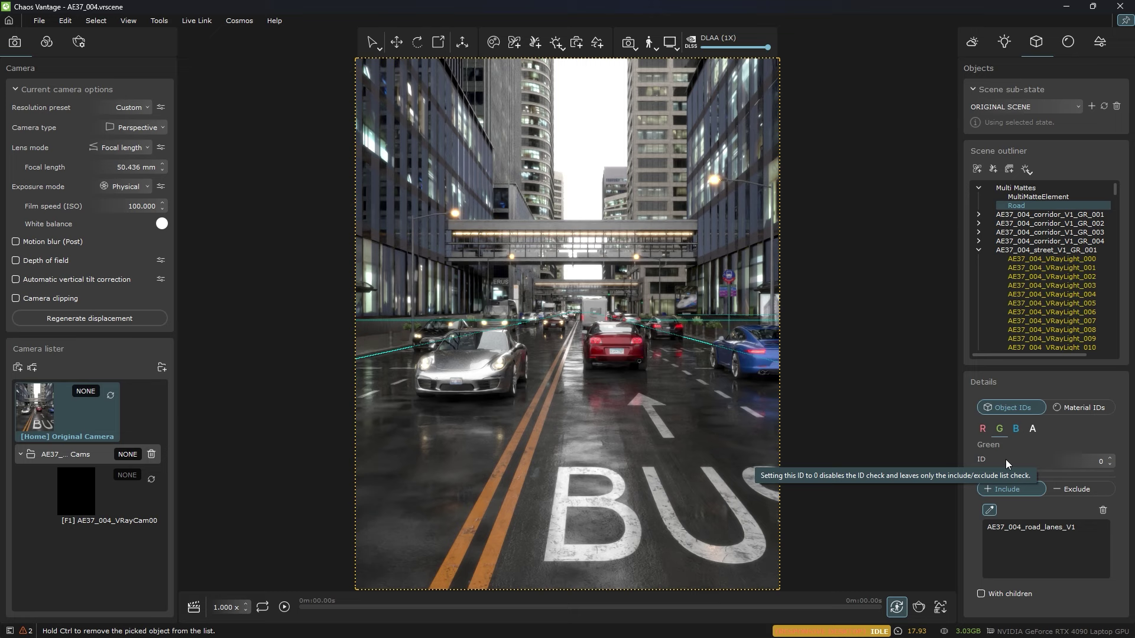
# Review the render elements setup, render the current camera as a still to render.exr, and open the image in Chaos Player
pyautogui.click(918, 607)
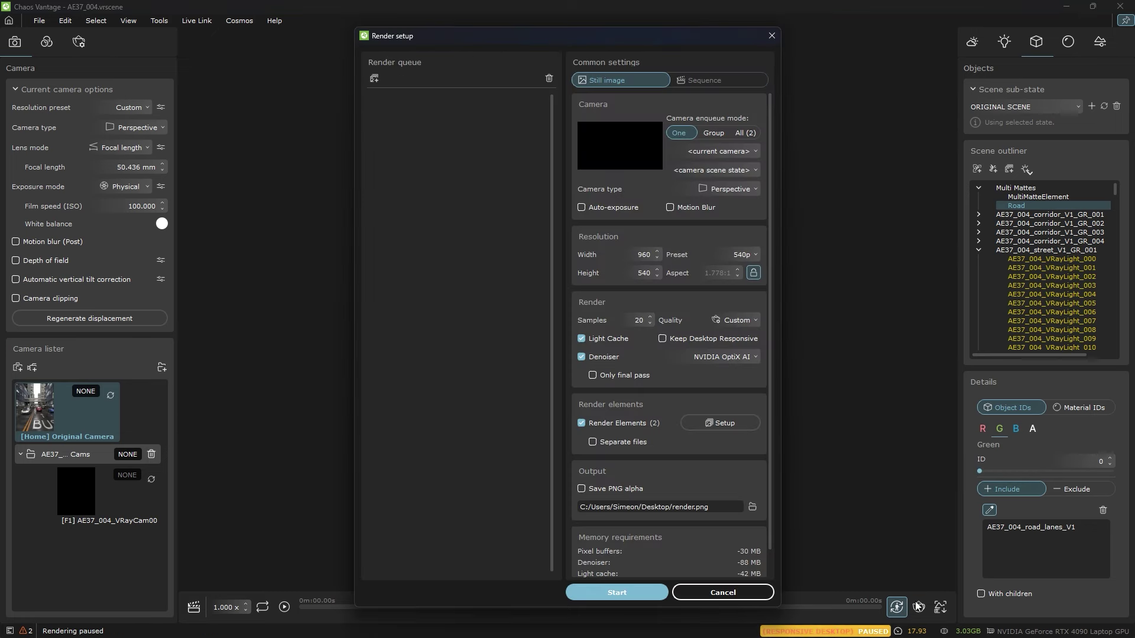
pyautogui.click(713, 426)
pyautogui.click(620, 437)
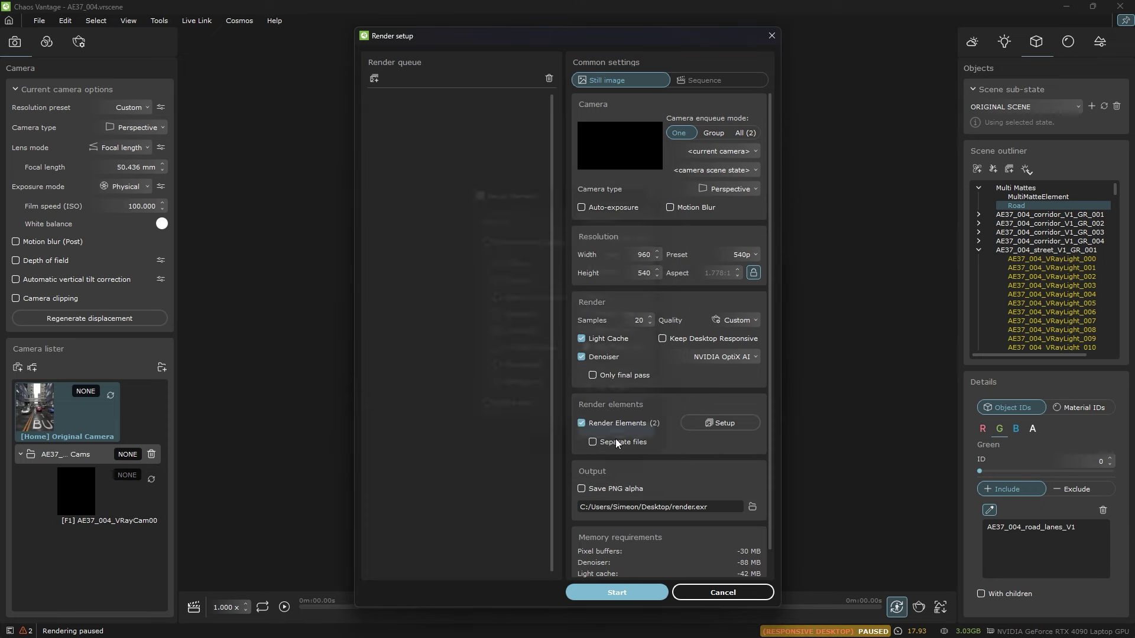
pyautogui.click(617, 592)
pyautogui.click(601, 340)
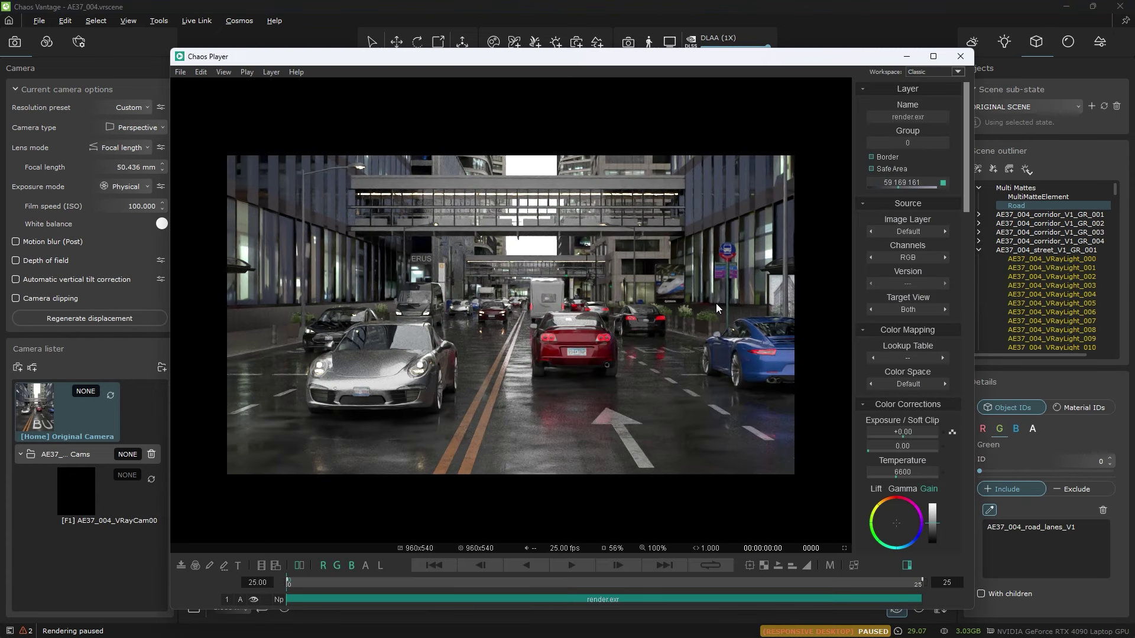
# Load the render elements of render.exr as separate layers and toggle the MultiMatteElement layer's visibility
pyautogui.rightClick(619, 599)
pyautogui.click(659, 404)
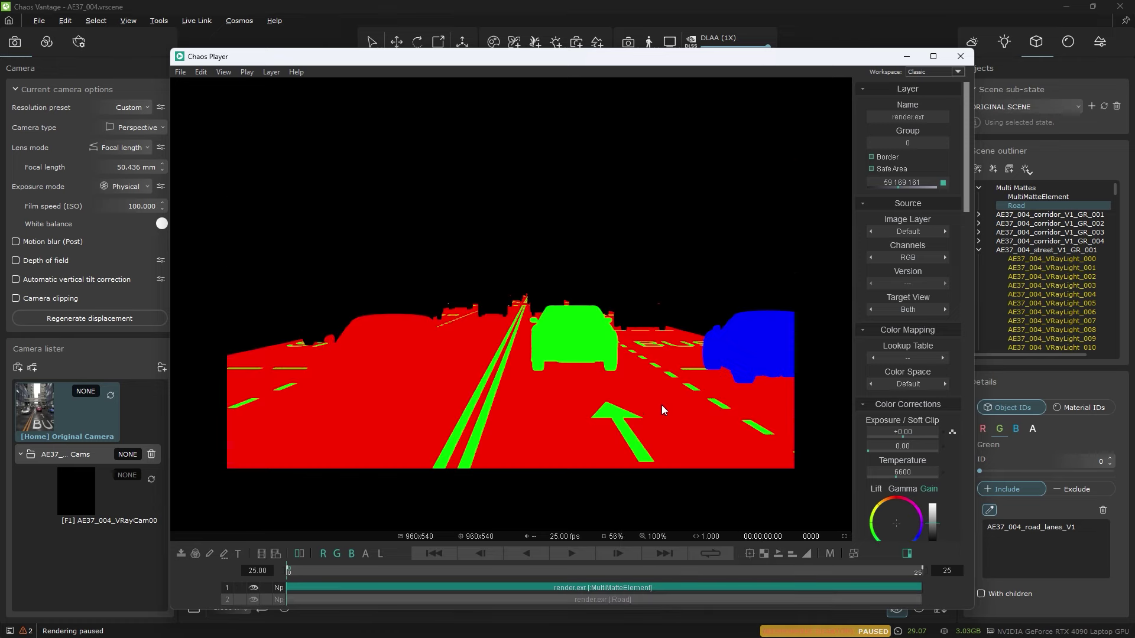
pyautogui.click(253, 588)
pyautogui.click(252, 589)
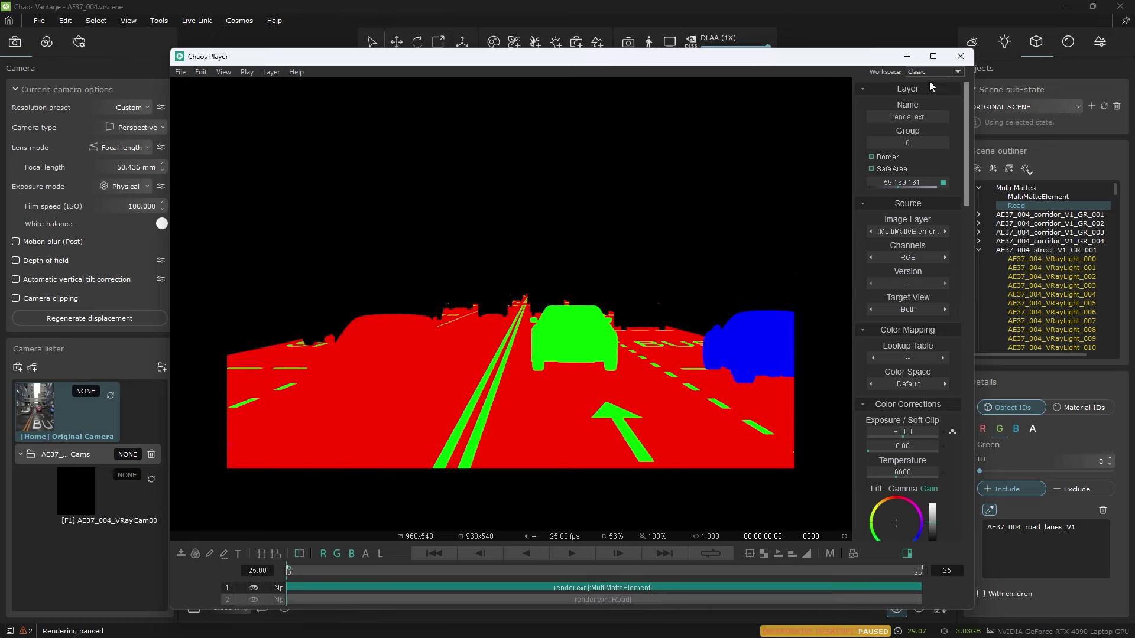
pyautogui.click(253, 586)
# Compare the MultiMatteElement and Road mattes up close around the lane lines and car edges by toggling layer visibility
pyautogui.scroll(6, 535, 364)
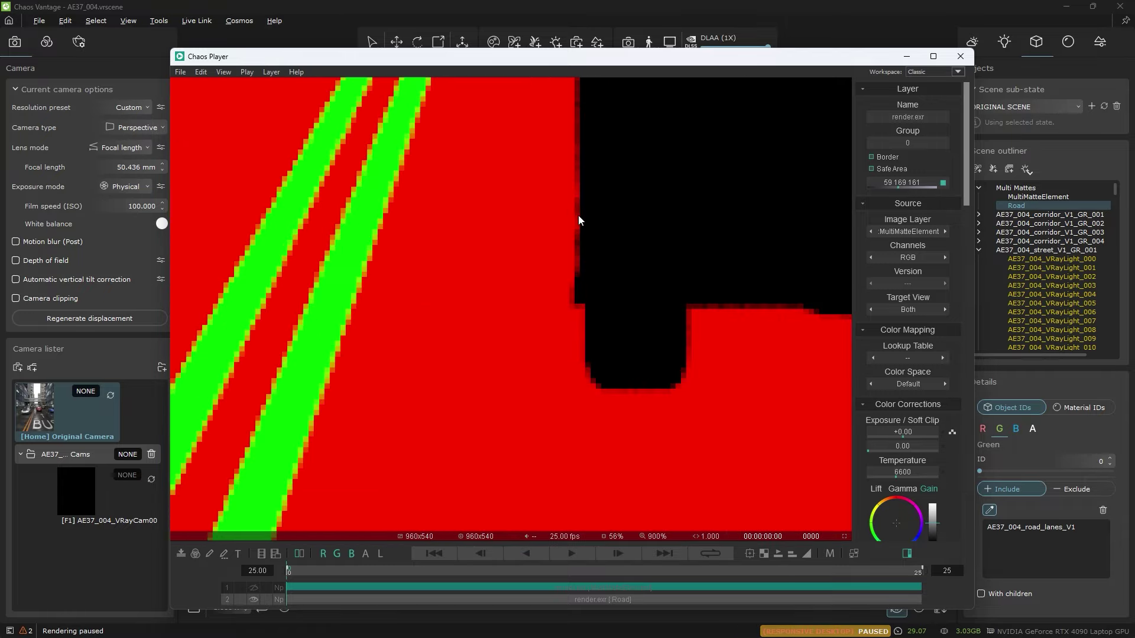
pyautogui.click(257, 587)
pyautogui.click(253, 601)
pyautogui.click(255, 601)
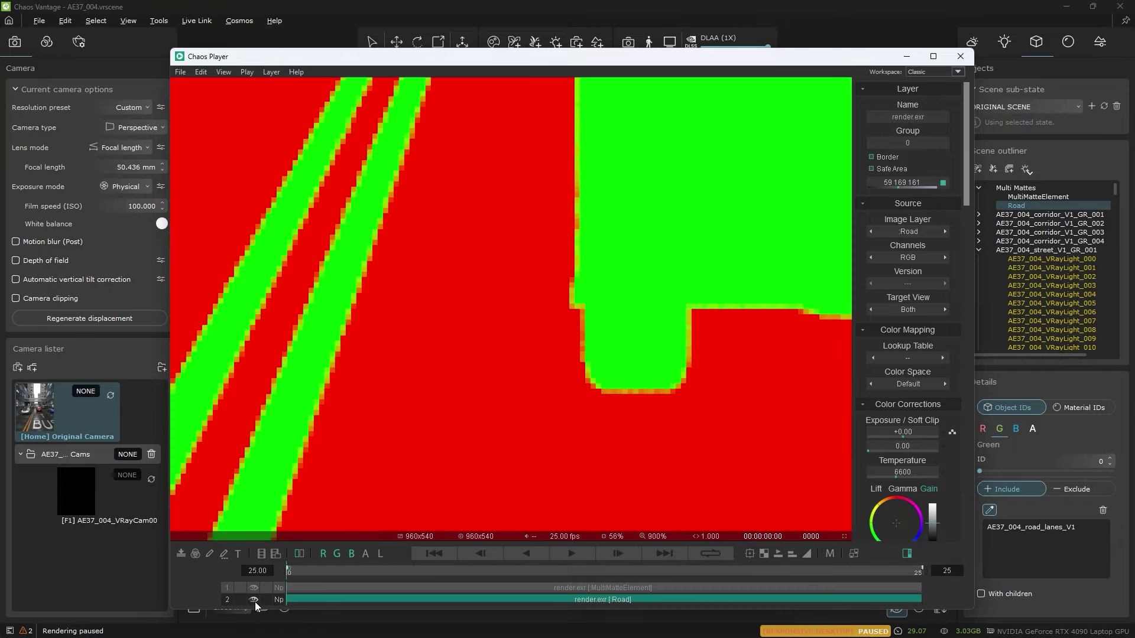